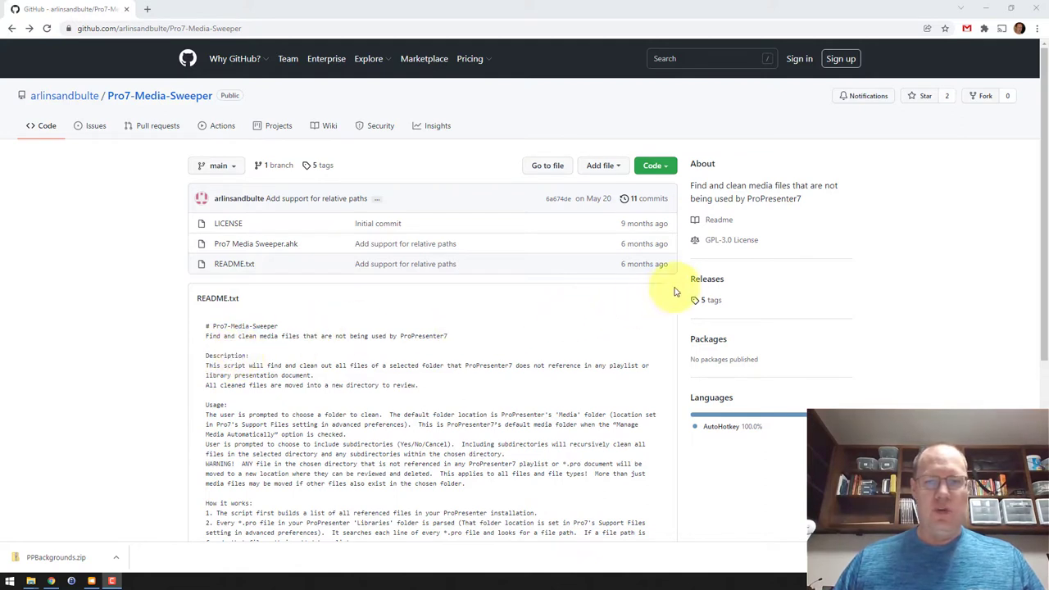
- Open the releases page of the Pro7-Media-Sweeper repository and expand the assets of the v0.5-alpha release
click(242, 28)
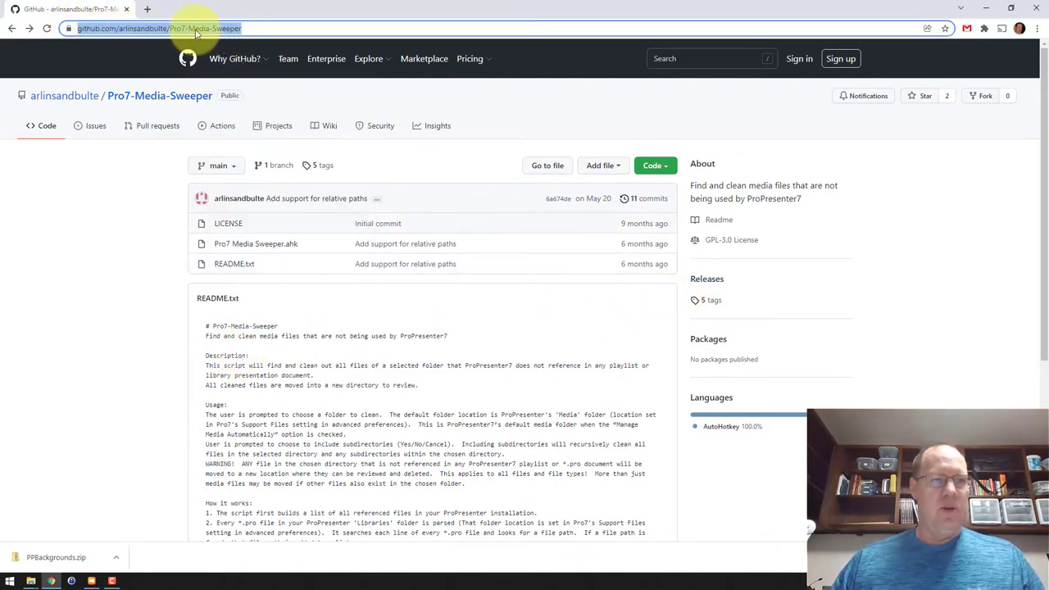
click(429, 372)
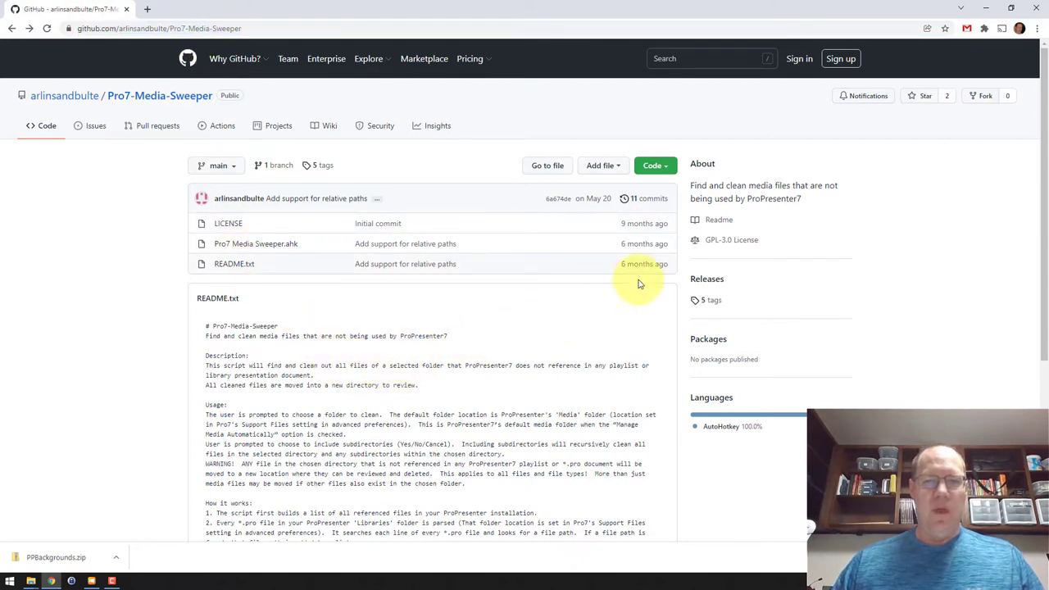
click(708, 281)
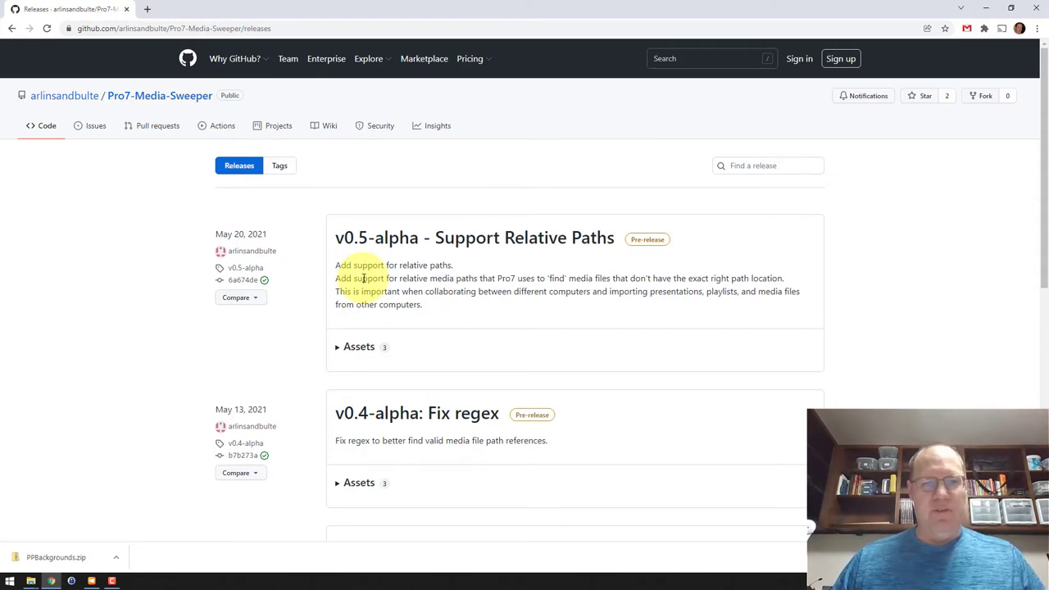
click(359, 349)
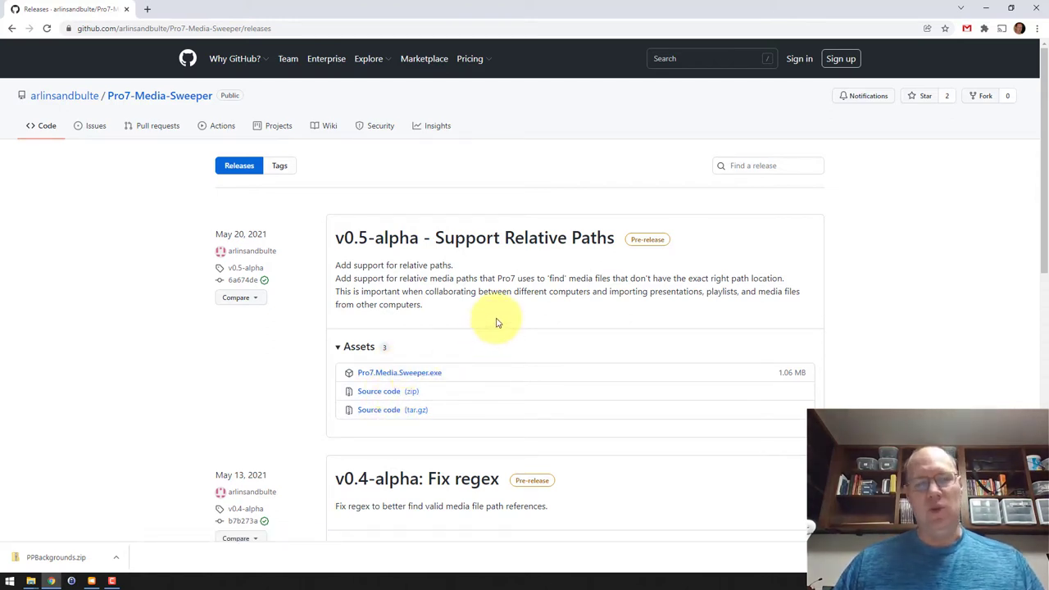
- Switch to ProPresenter, review the support files and media repository settings in the Advanced preferences, and close them
click(91, 580)
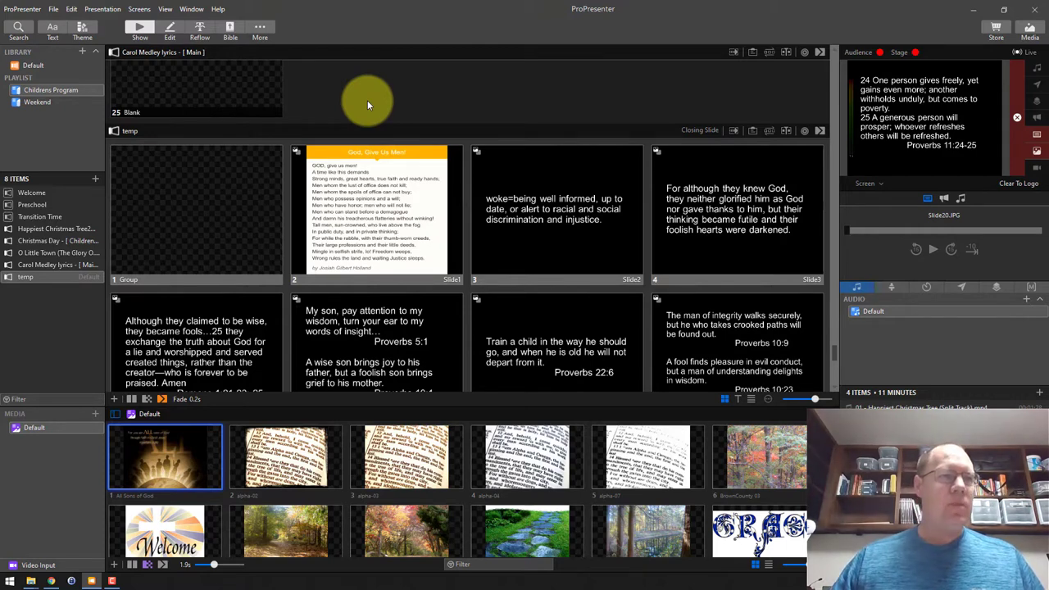
click(22, 9)
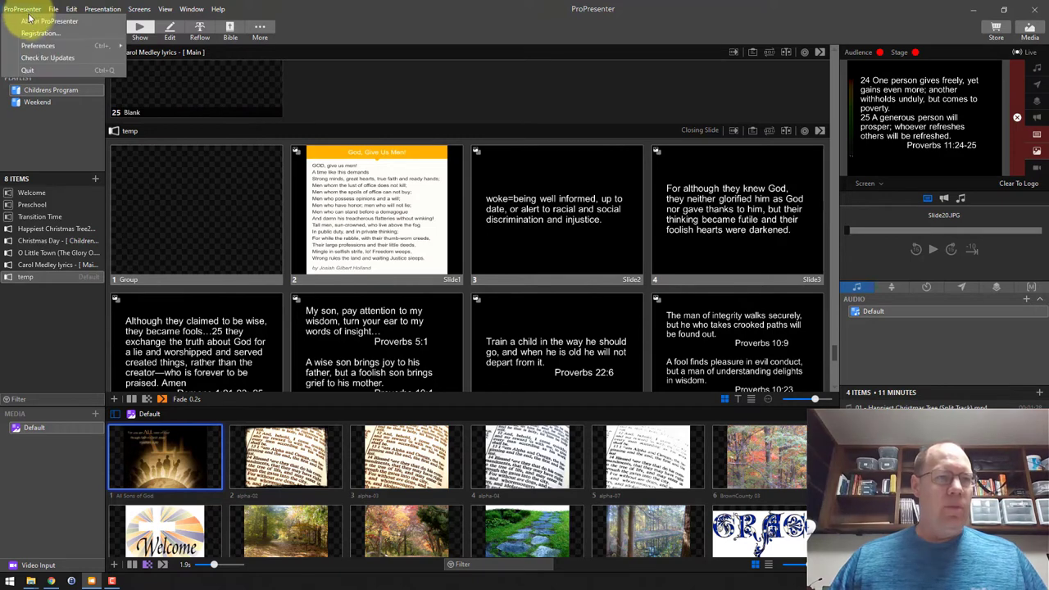
click(357, 88)
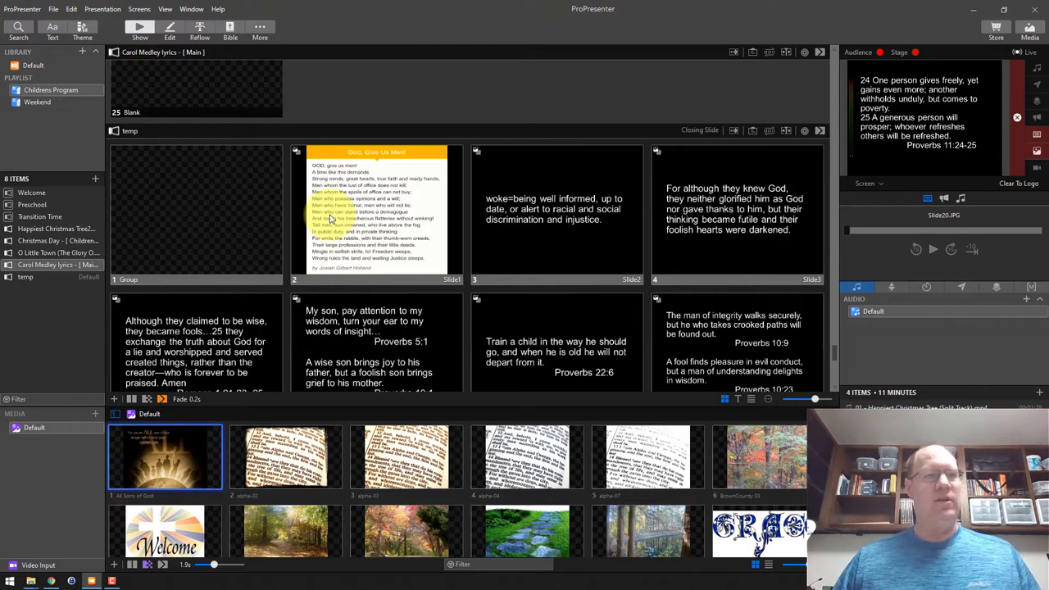
click(23, 9)
mouse_move(40, 49)
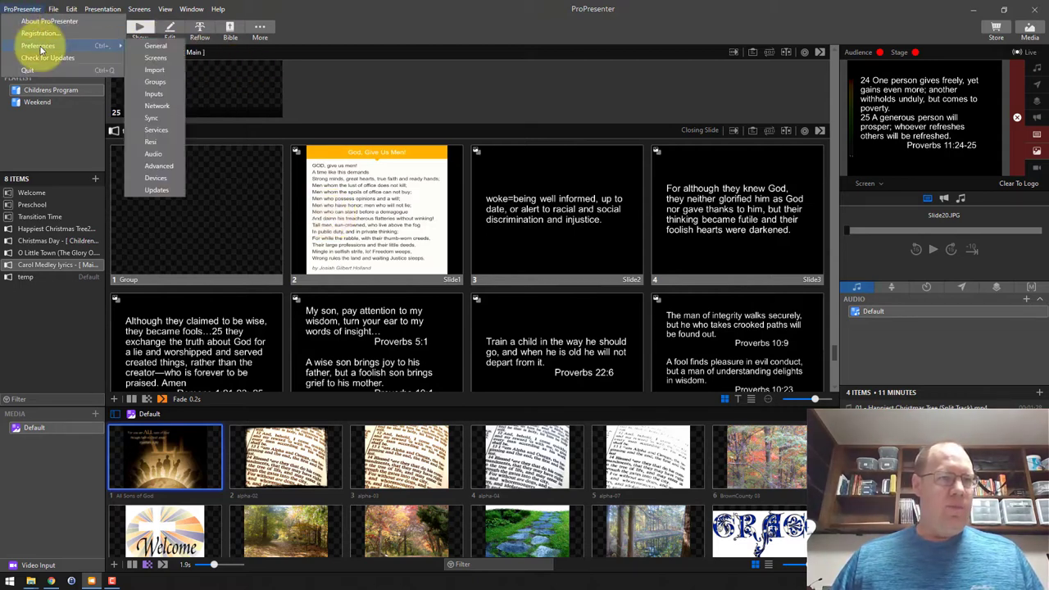
click(163, 166)
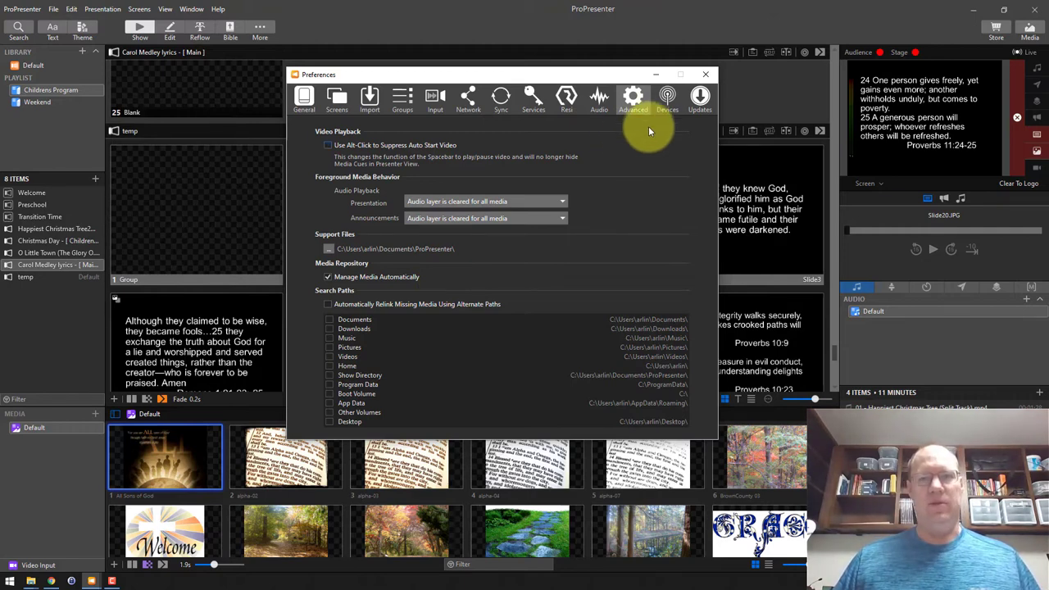
click(706, 76)
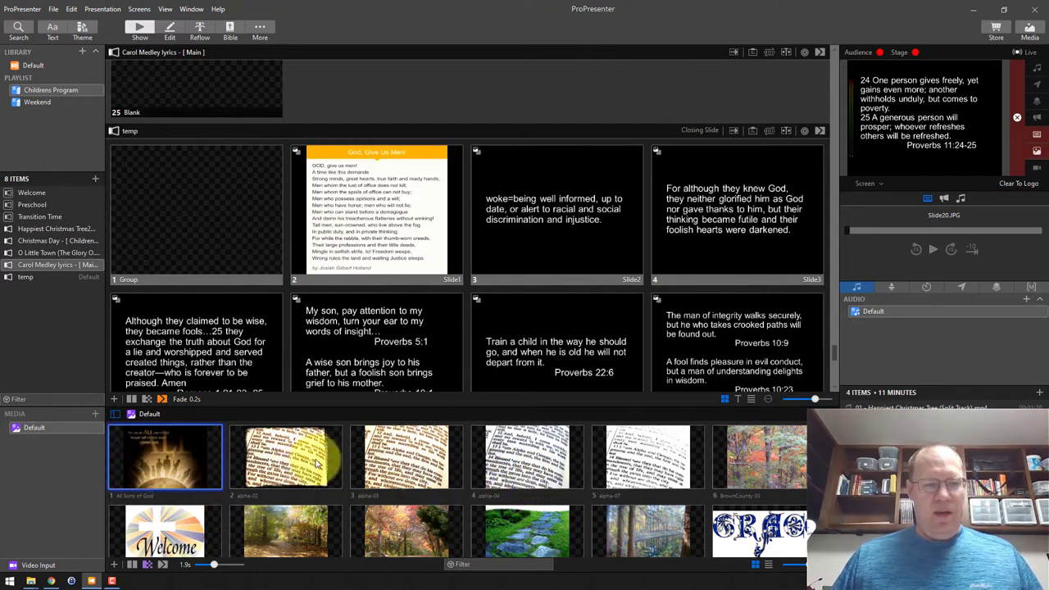
- Review the deletion choices for the All Sons of God media item and cancel the deletion
right_click(179, 448)
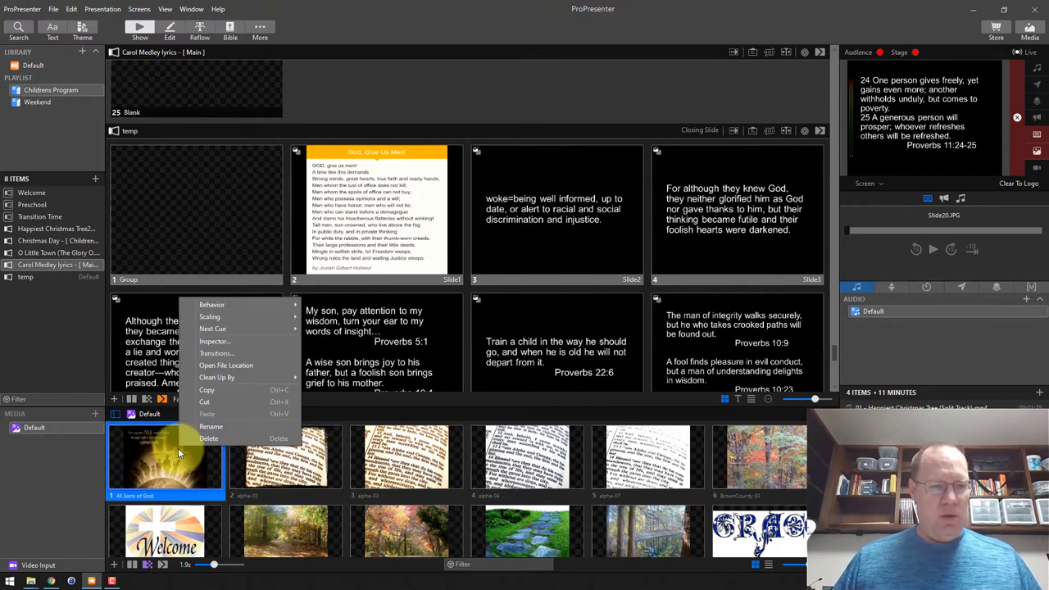
click(222, 438)
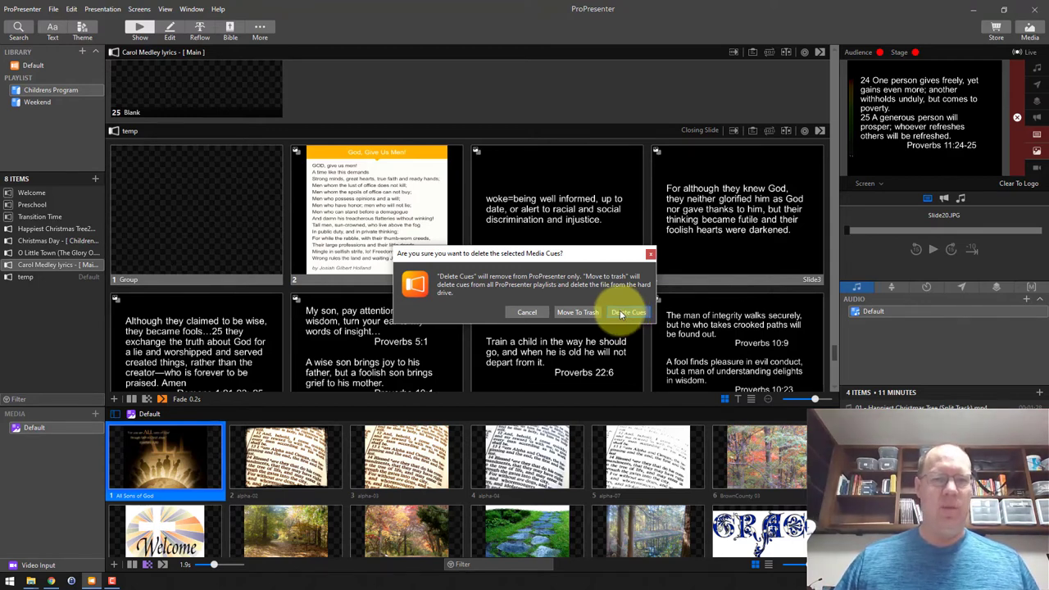
click(528, 313)
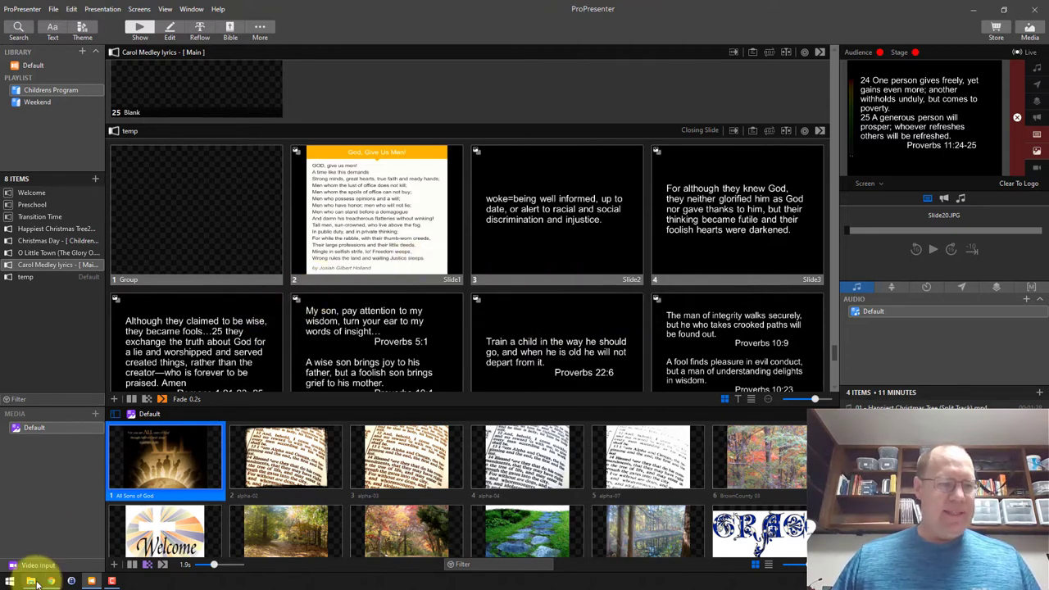
- Switch to the File Explorer window showing ProPresenter's Media folder and open its Assets subfolder
mouse_move(35, 583)
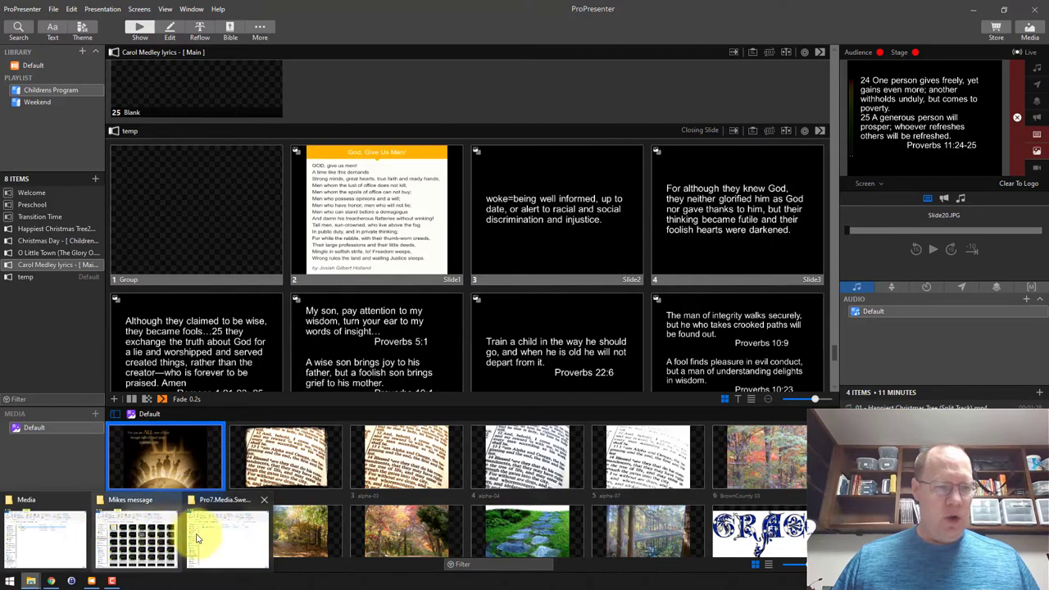
click(66, 539)
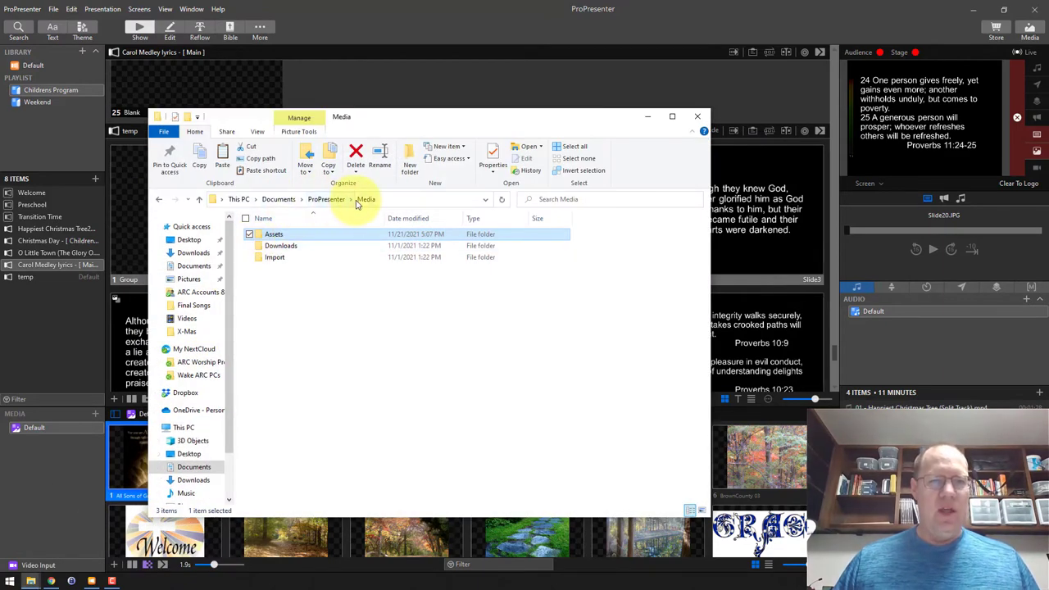
double_click(286, 238)
- Examine the media files stored in the Assets folder for unused slides and videos, and minimize the folder window
scroll(356, 339, down, 3)
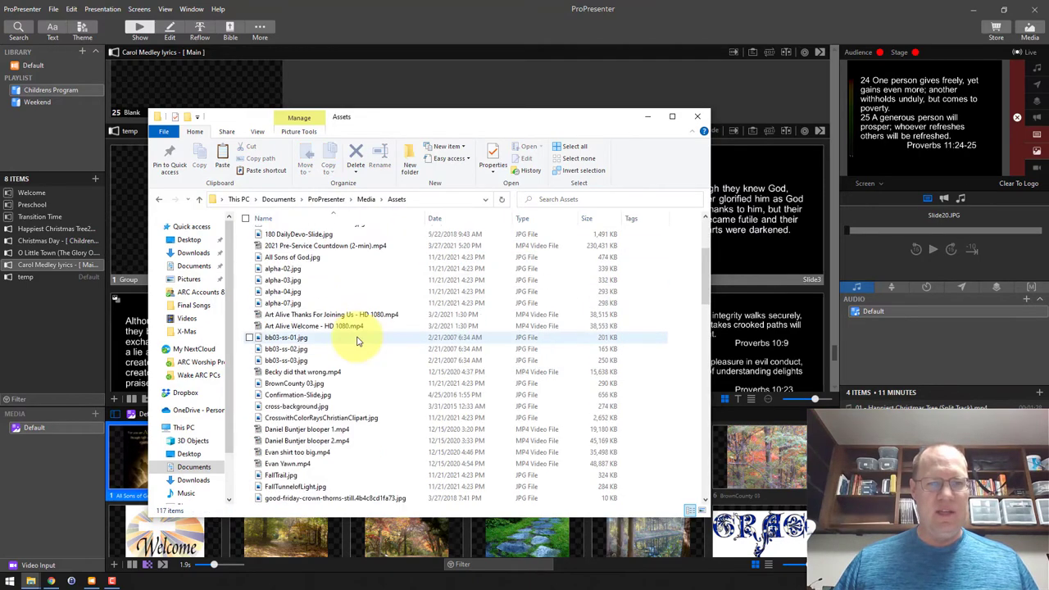
scroll(356, 342, down, 15)
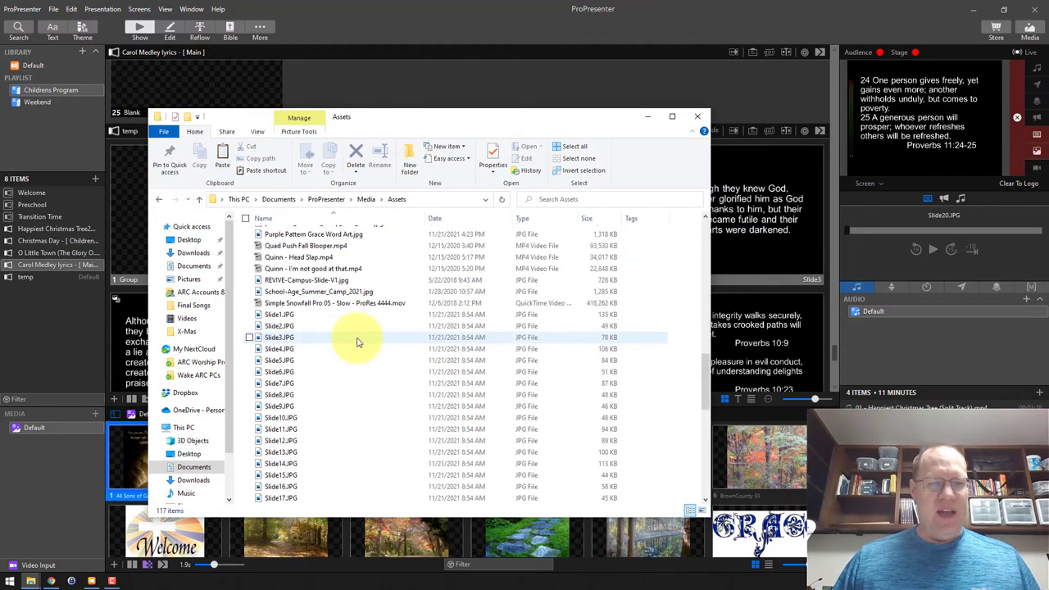
scroll(356, 341, down, 10)
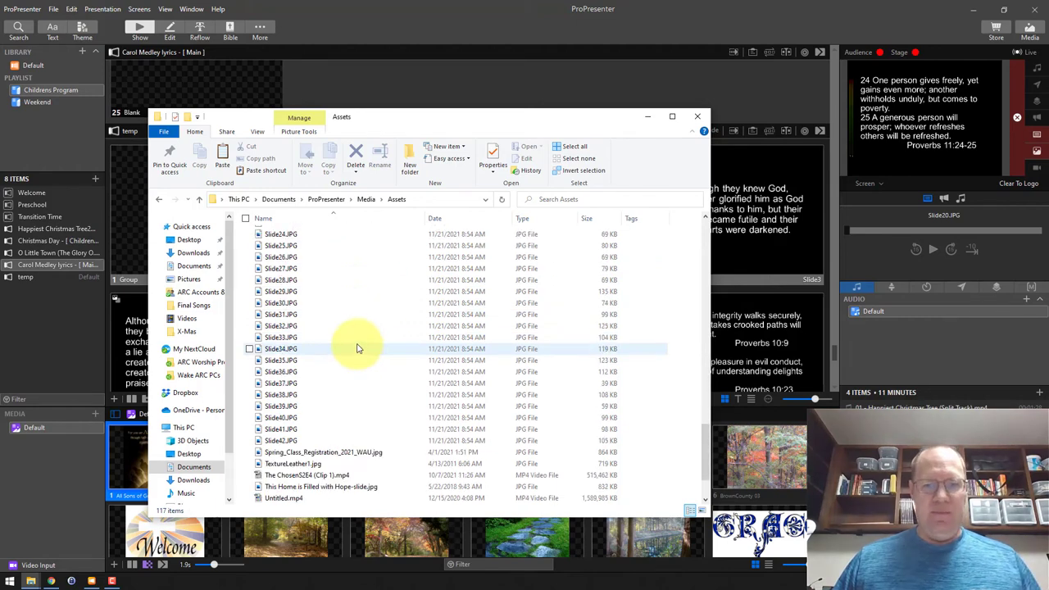
scroll(356, 348, up, 15)
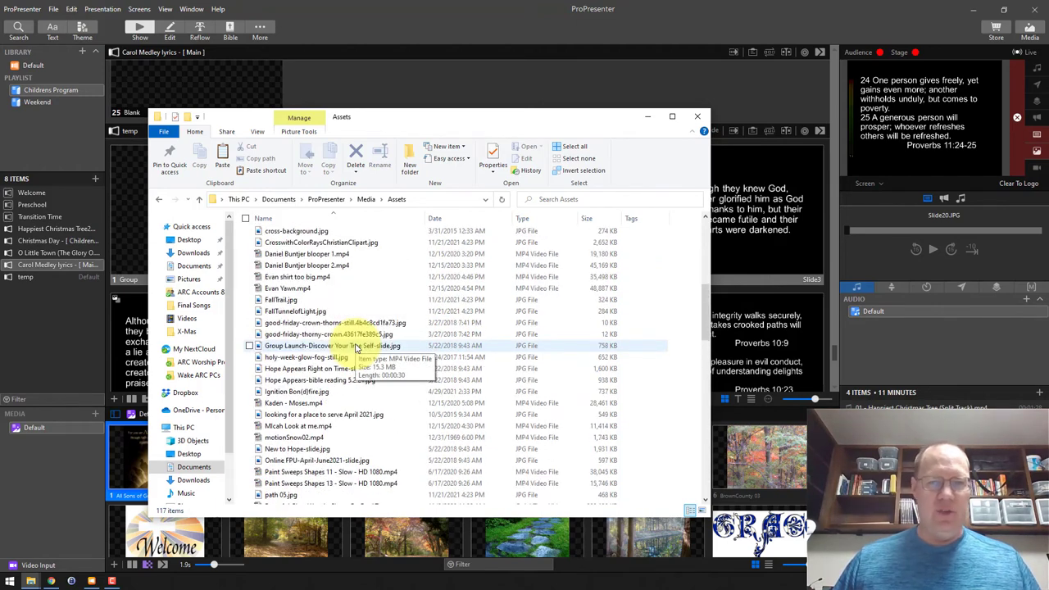
scroll(356, 348, up, 4)
scroll(355, 340, down, 11)
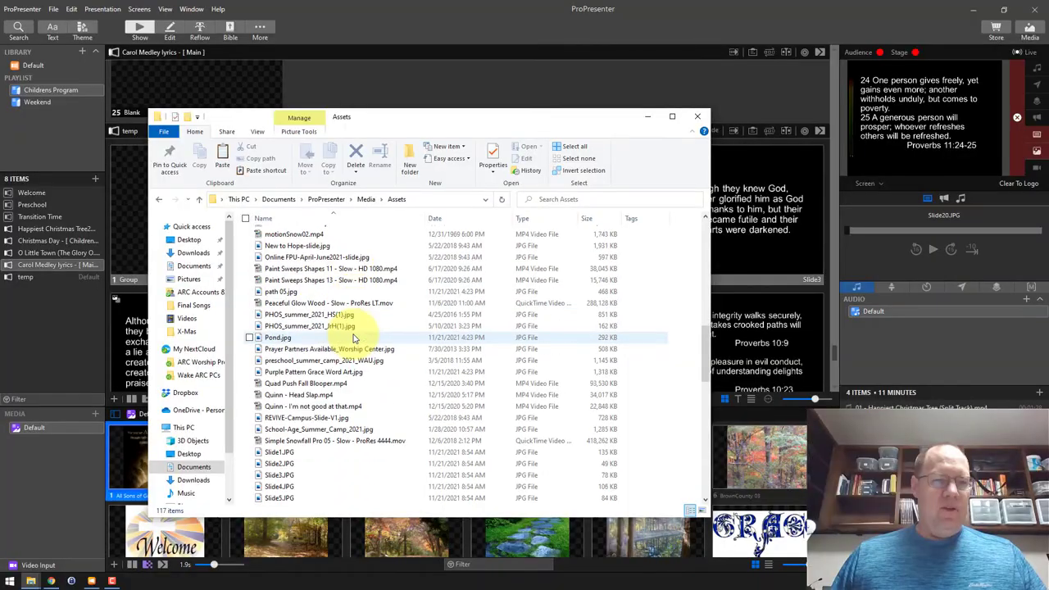
scroll(355, 339, down, 8)
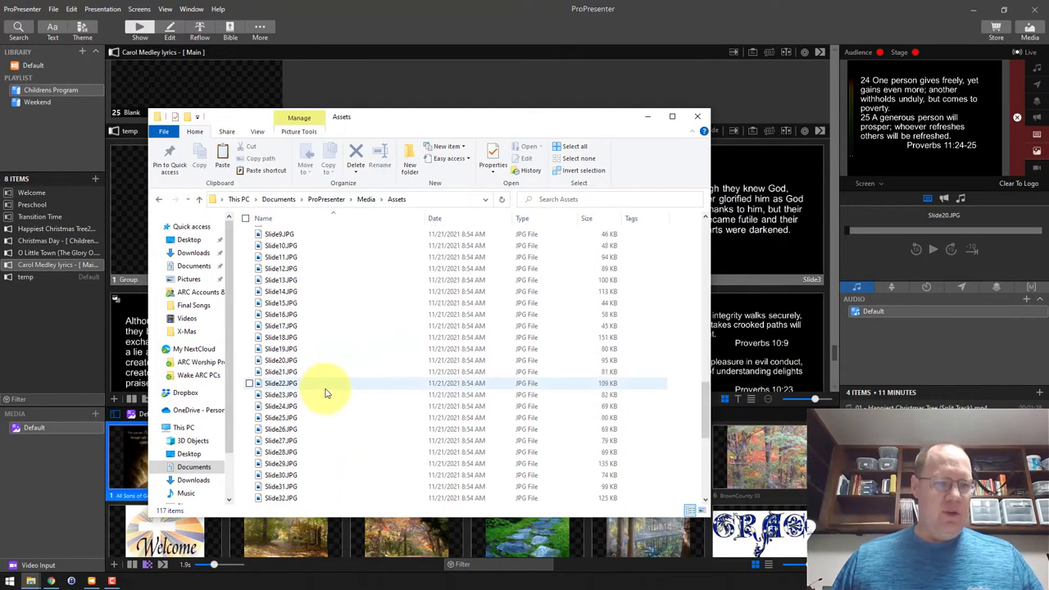
scroll(326, 394, down, 3)
scroll(326, 393, up, 13)
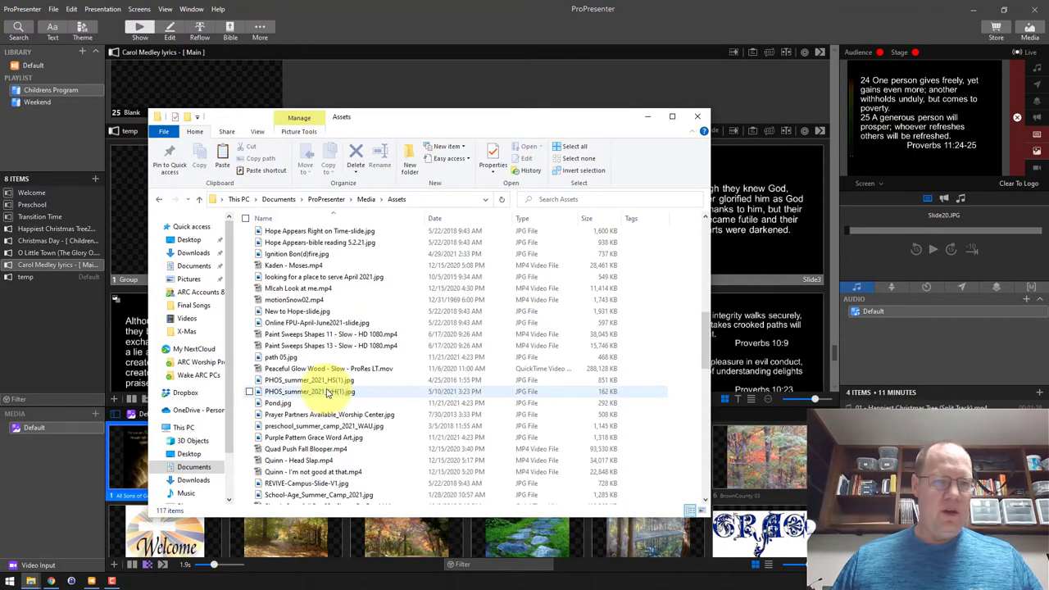
scroll(327, 393, up, 15)
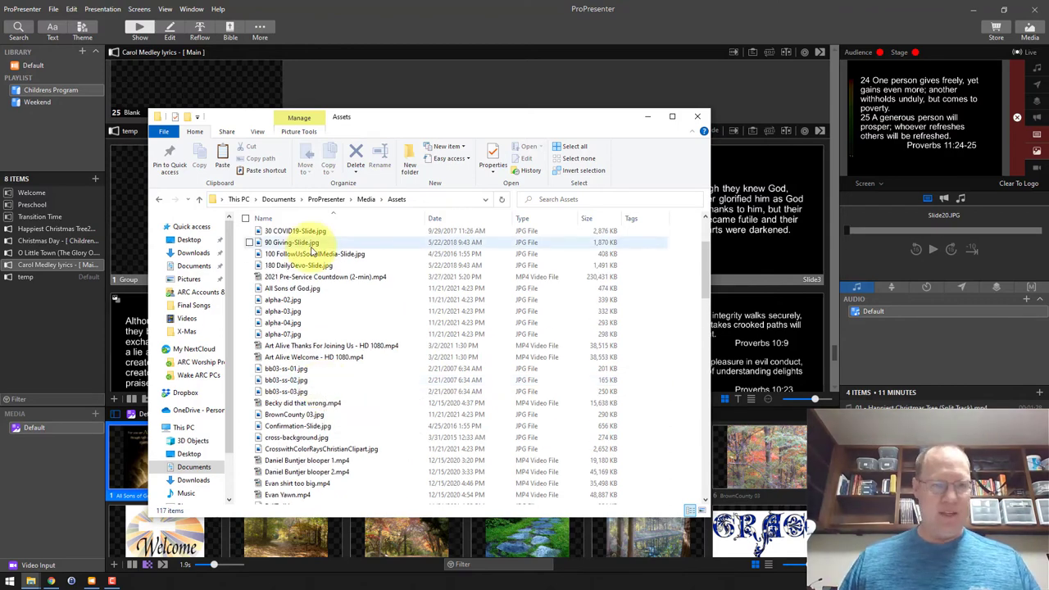
drag(398, 119, 463, 112)
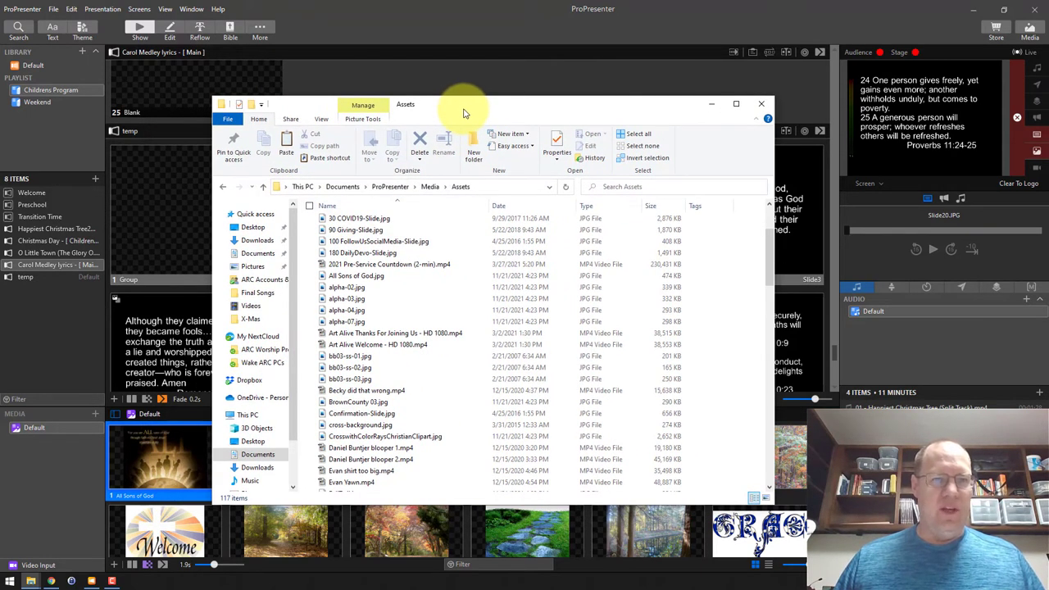
click(710, 104)
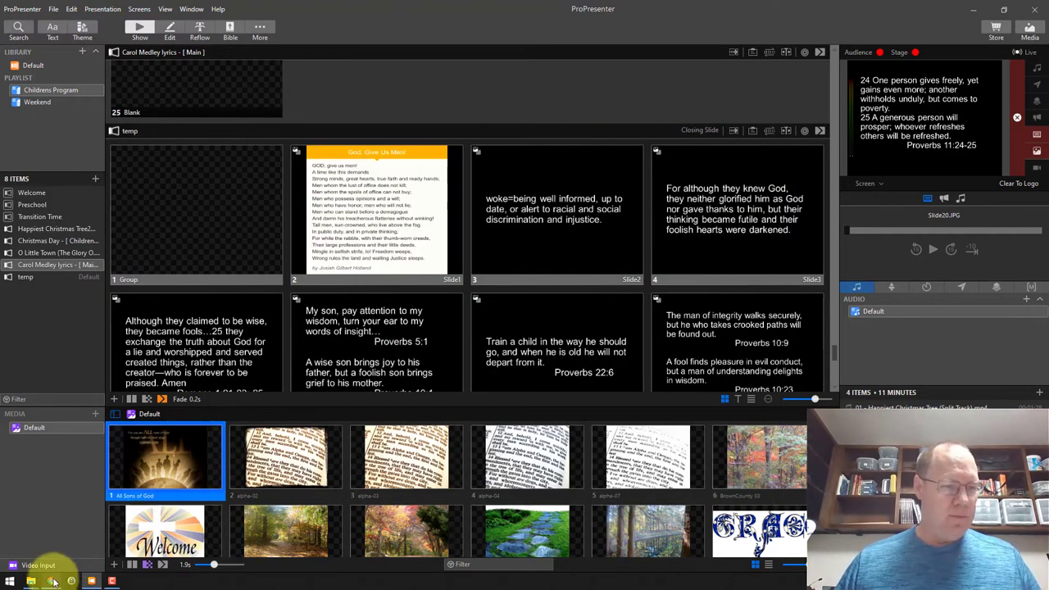
- Bring up the Pro7.Media.Sweeper folder in Downloads and quit ProPresenter
mouse_move(30, 581)
click(217, 530)
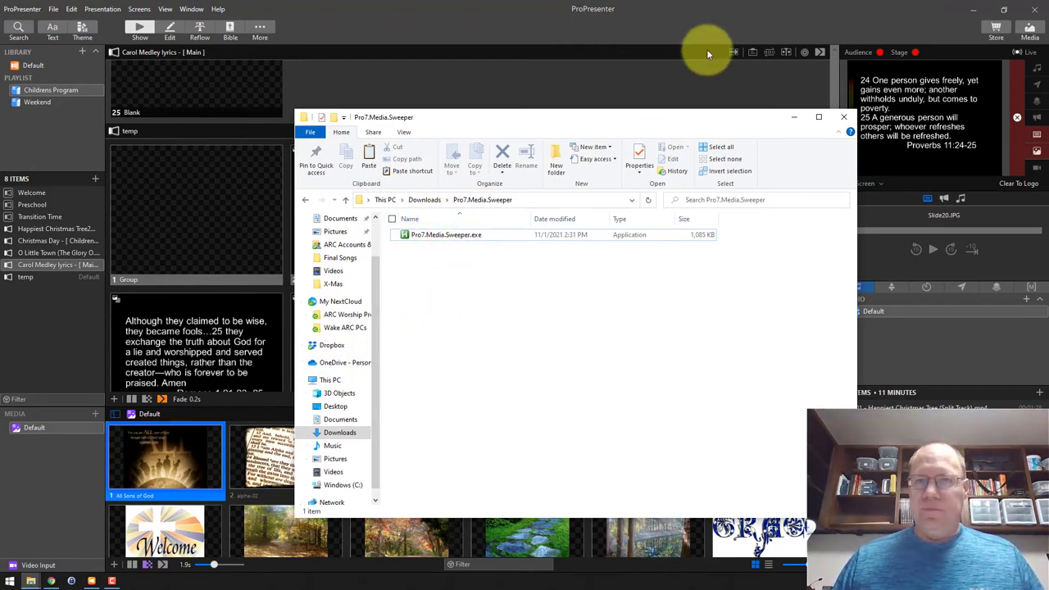
click(663, 17)
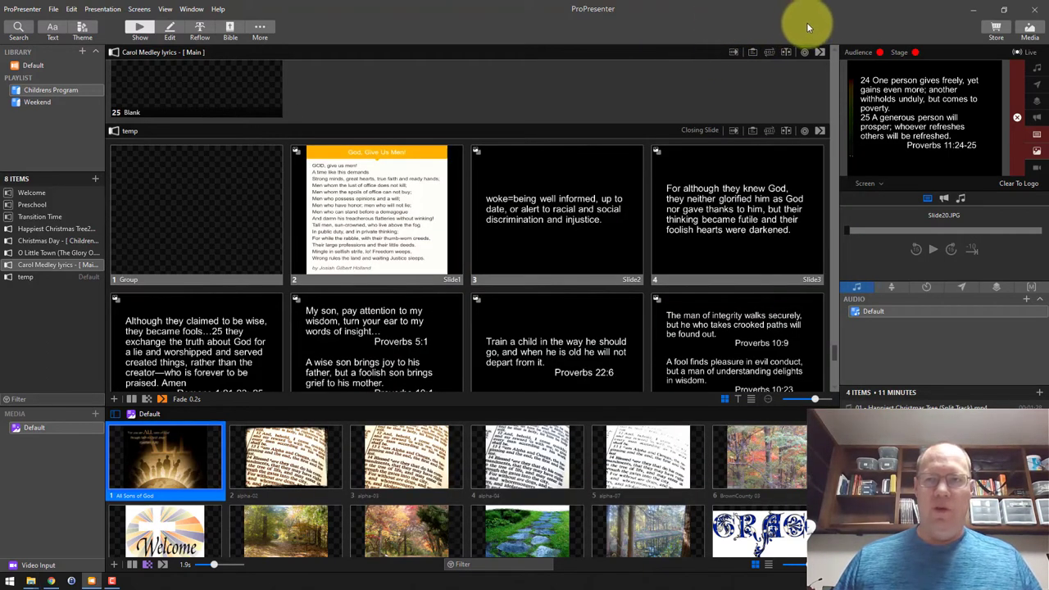
click(1039, 12)
click(545, 311)
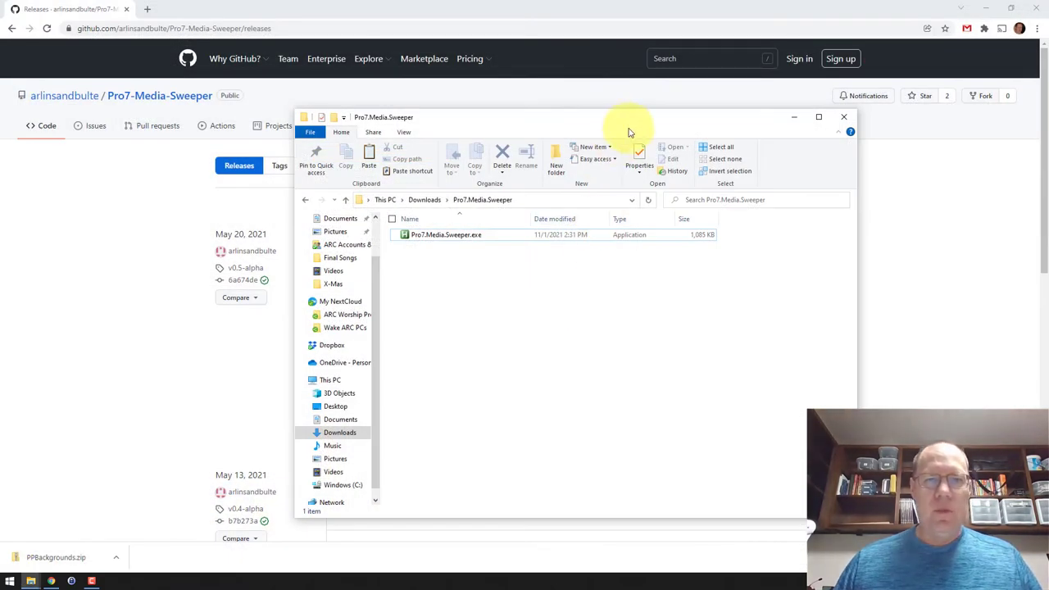
- Run Pro7.Media.Sweeper.exe and agree to continue past the warning about moving unreferenced files
drag(634, 124, 543, 121)
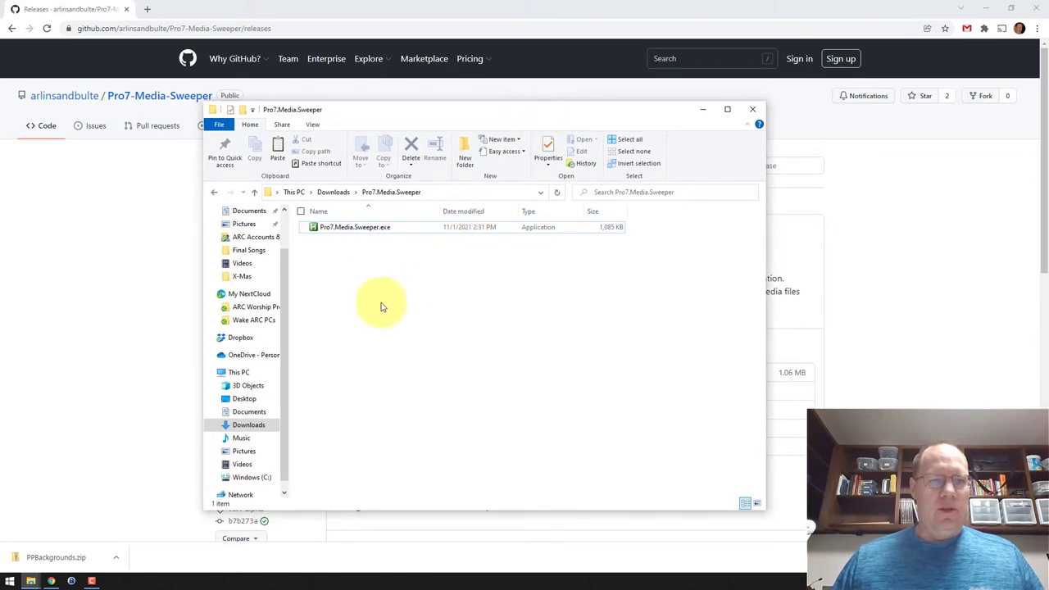
double_click(359, 234)
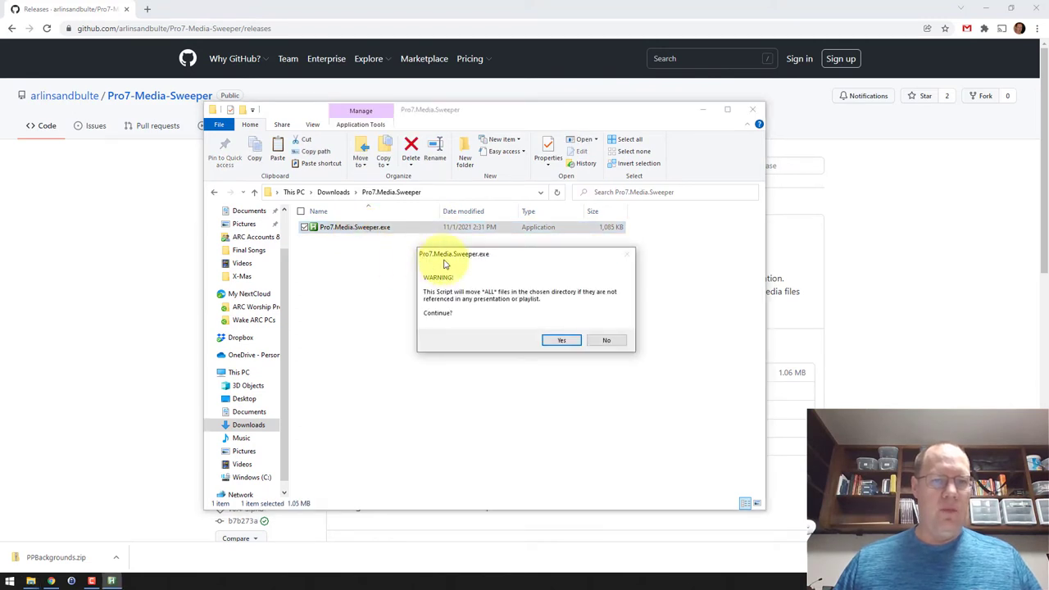
drag(503, 255, 443, 267)
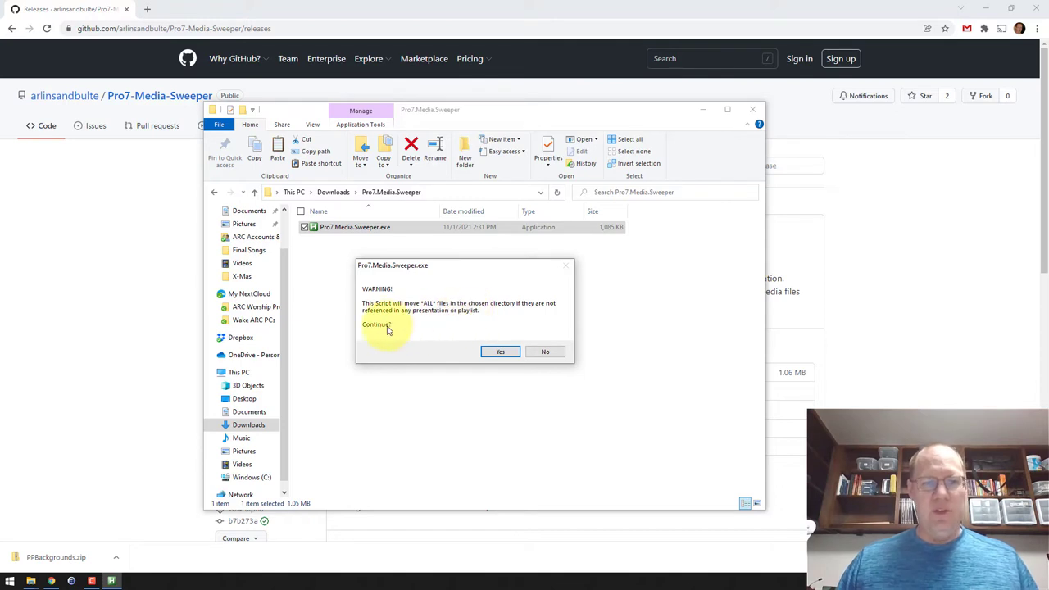
click(497, 352)
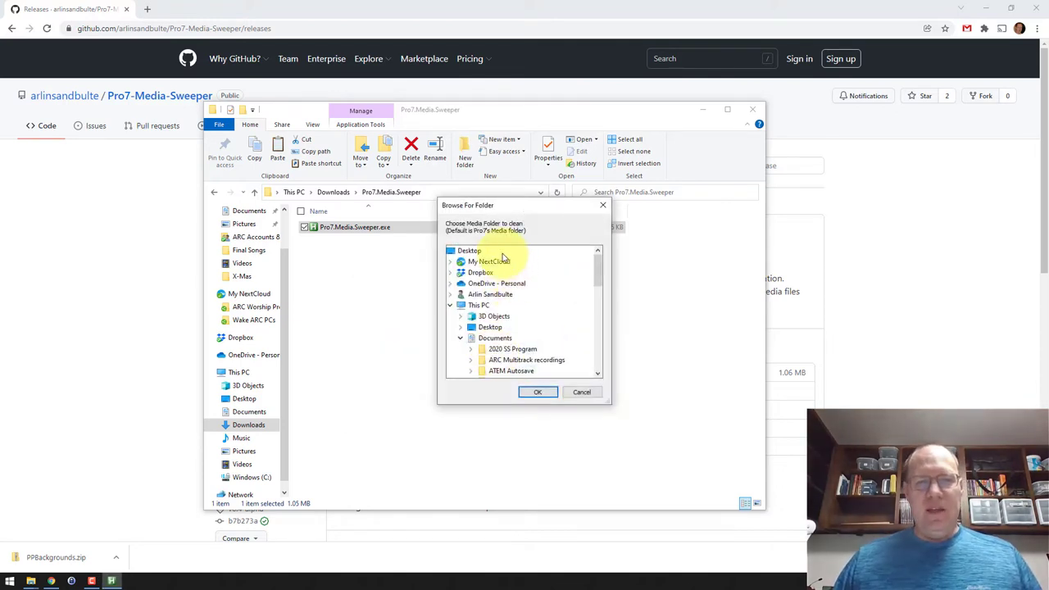
- Choose the Media folder inside Documents > ProPresenter as the folder to clean and confirm the choice
drag(515, 209, 488, 270)
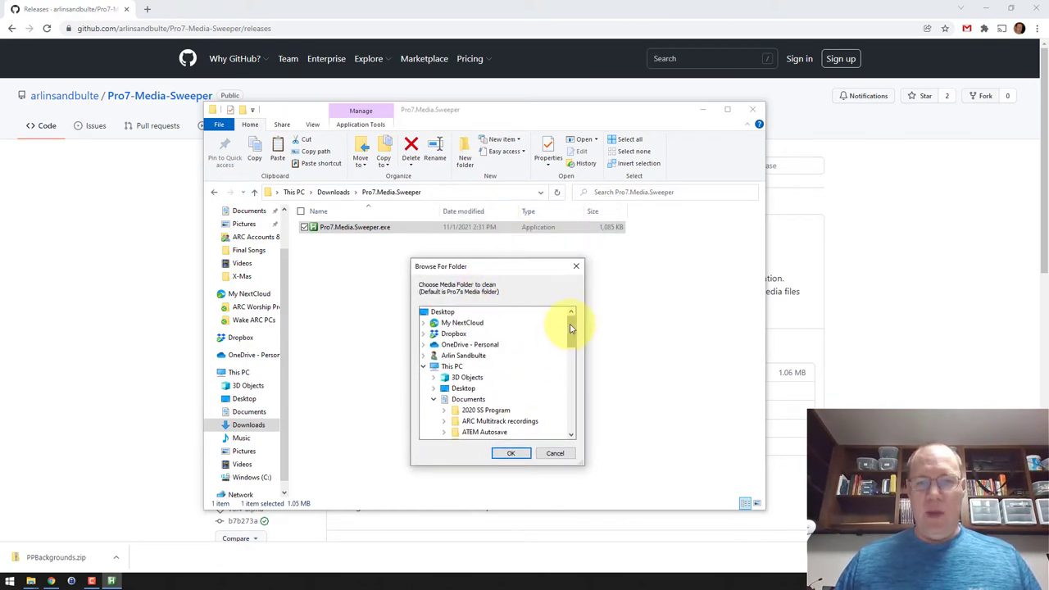
drag(571, 328, 480, 368)
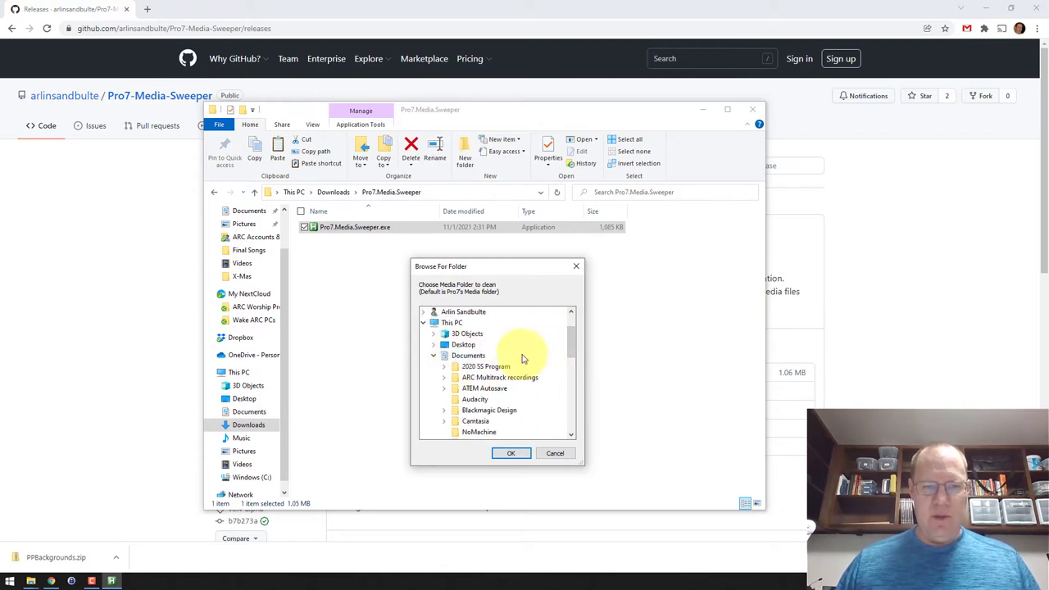
drag(569, 350, 555, 368)
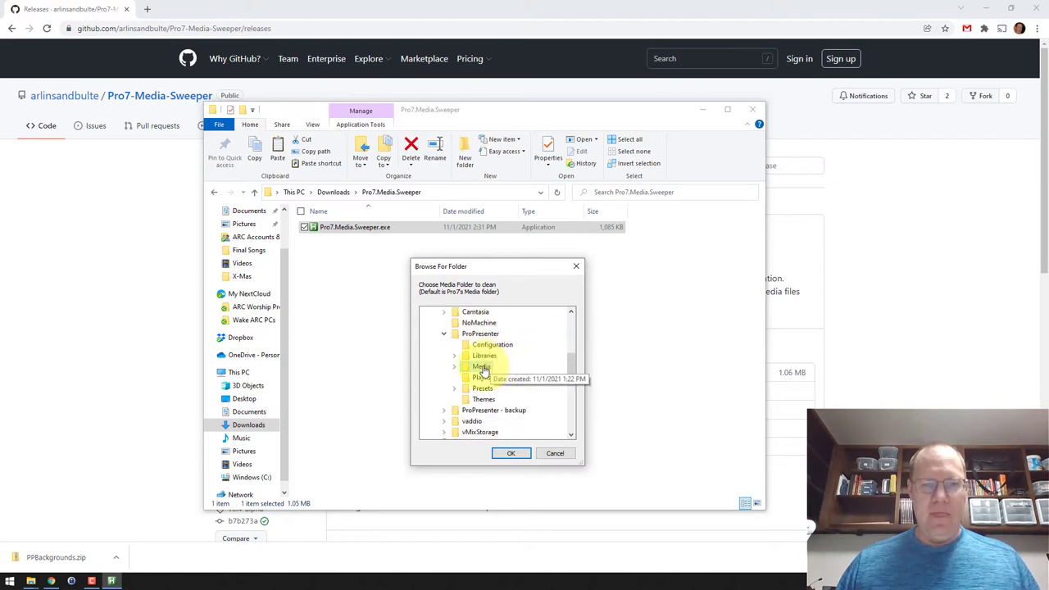
click(482, 369)
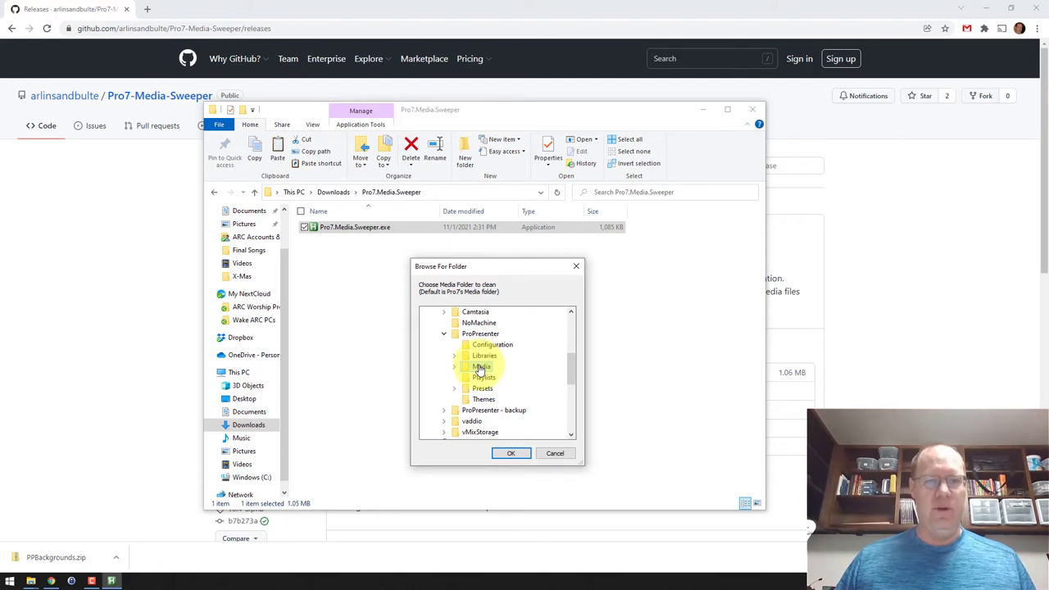
click(512, 454)
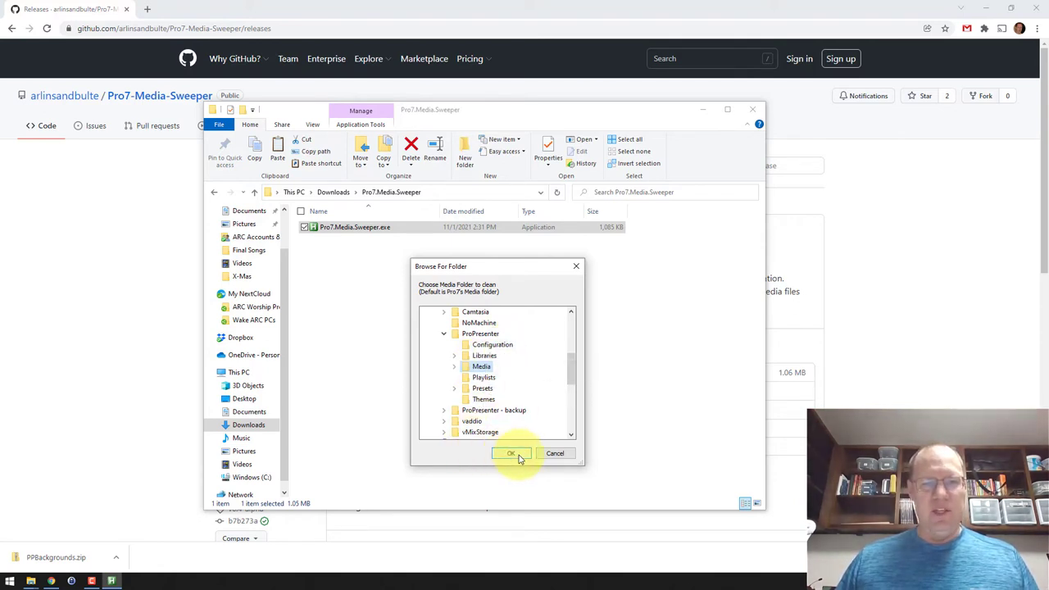
click(517, 457)
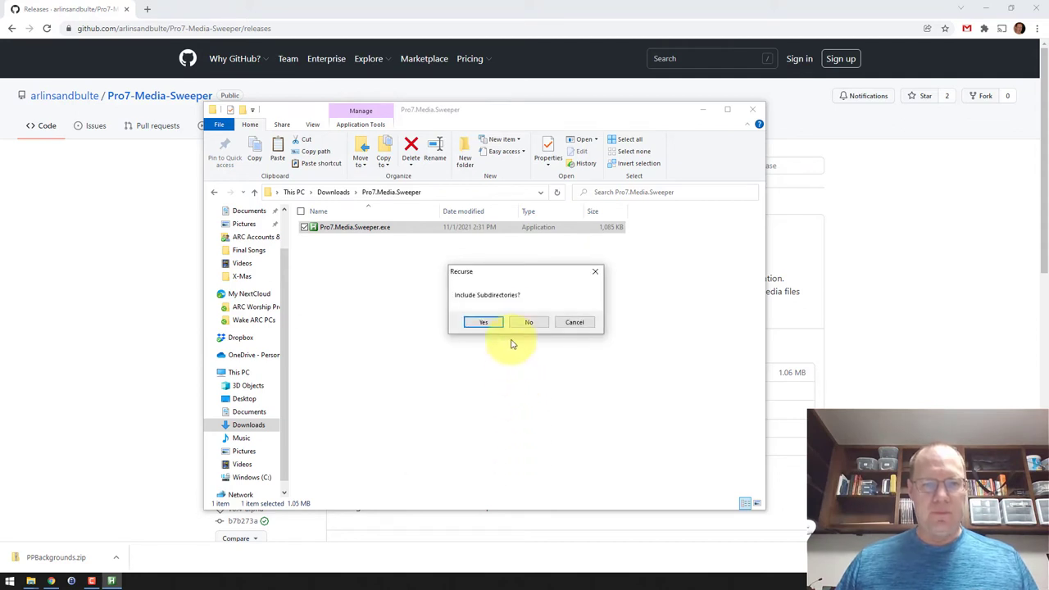
- Include subdirectories in the sweep, let it move the unreferenced files, and dismiss the completion report
drag(534, 276, 504, 284)
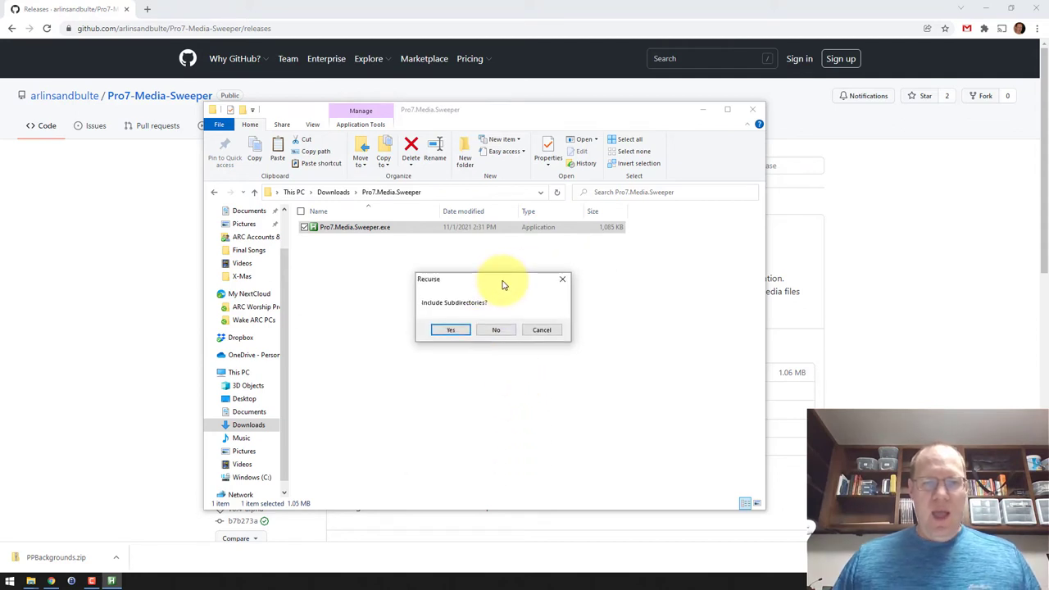
click(451, 331)
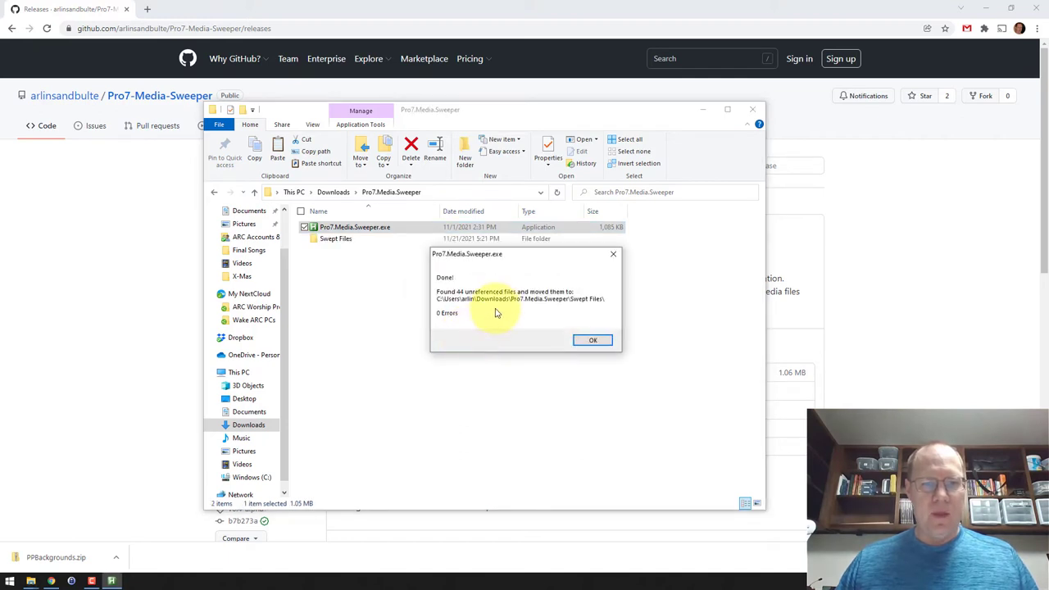
drag(517, 257, 483, 285)
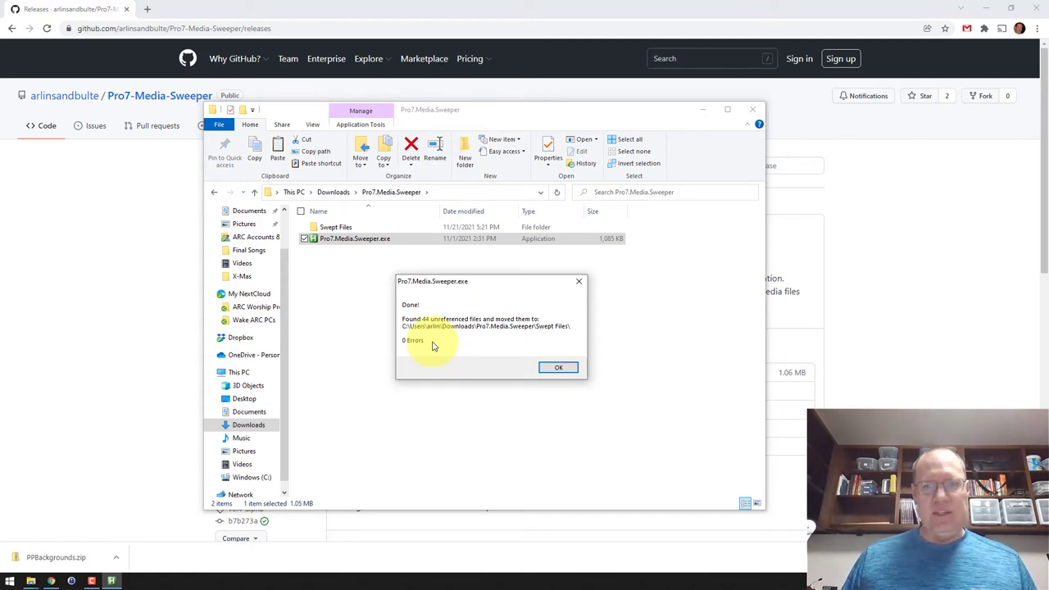
click(559, 369)
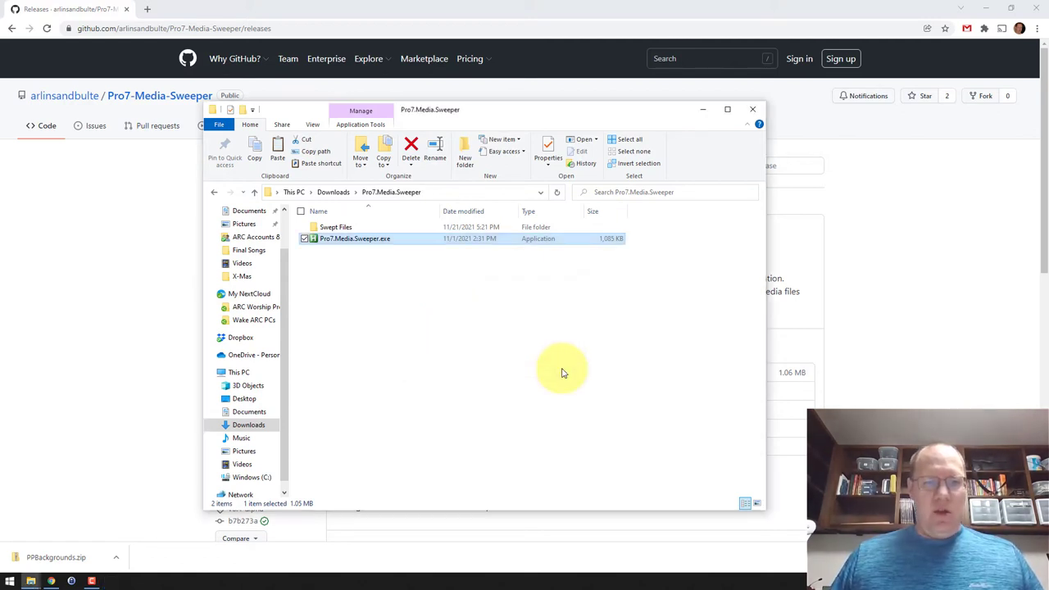
- Open the Assets subfolder inside Swept Files, examine the moved media files, and return to the Swept Files folder
click(408, 298)
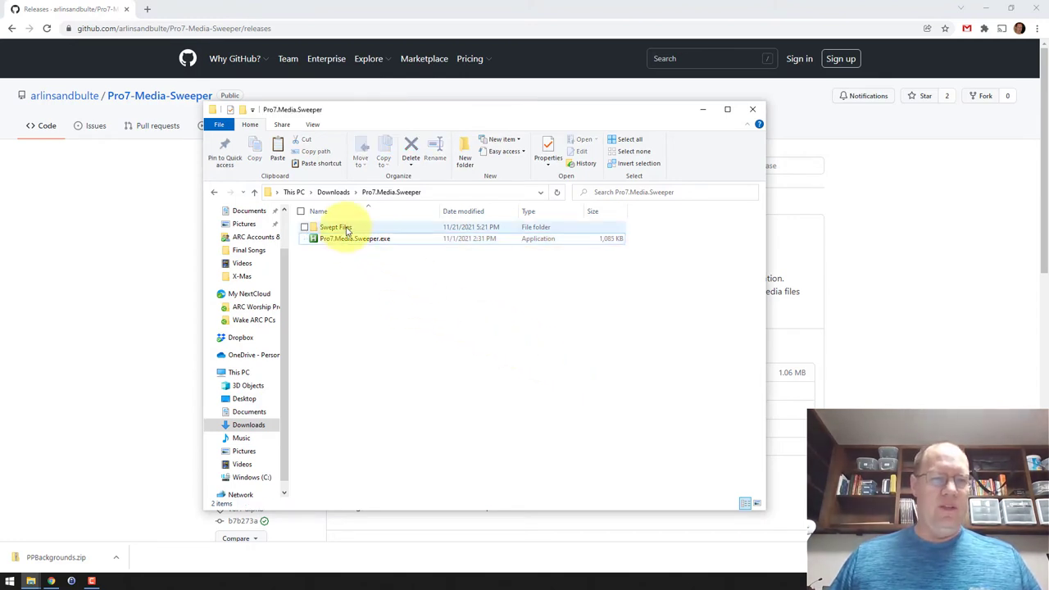
mouse_move(324, 229)
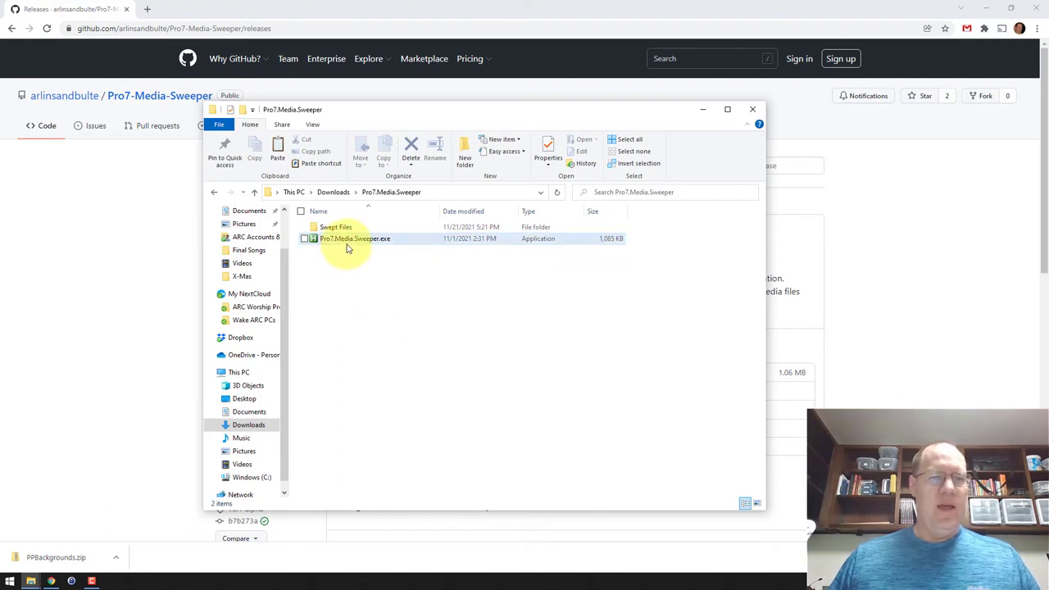
mouse_move(346, 243)
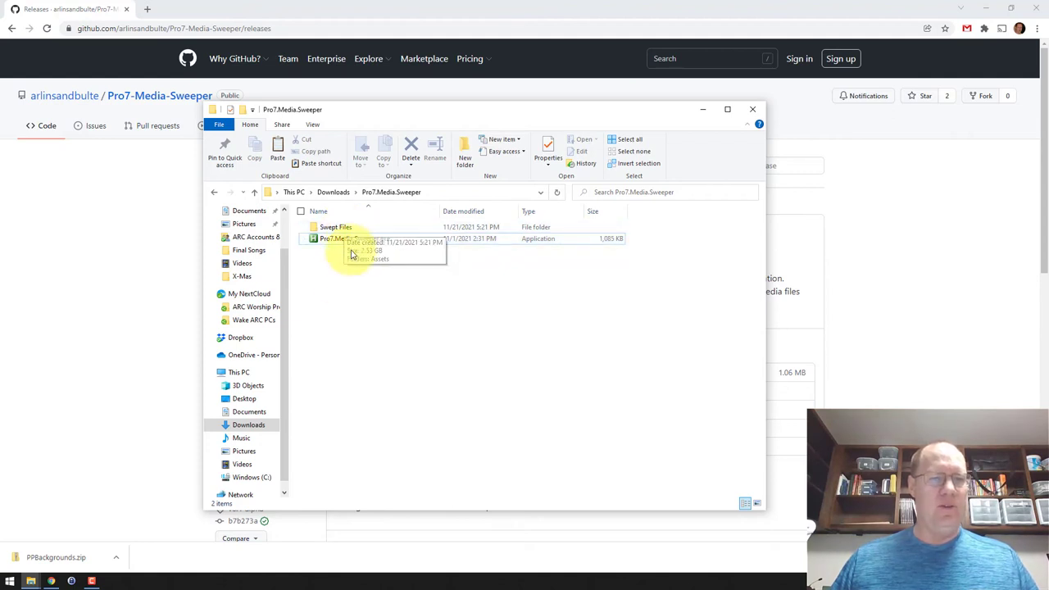
double_click(337, 230)
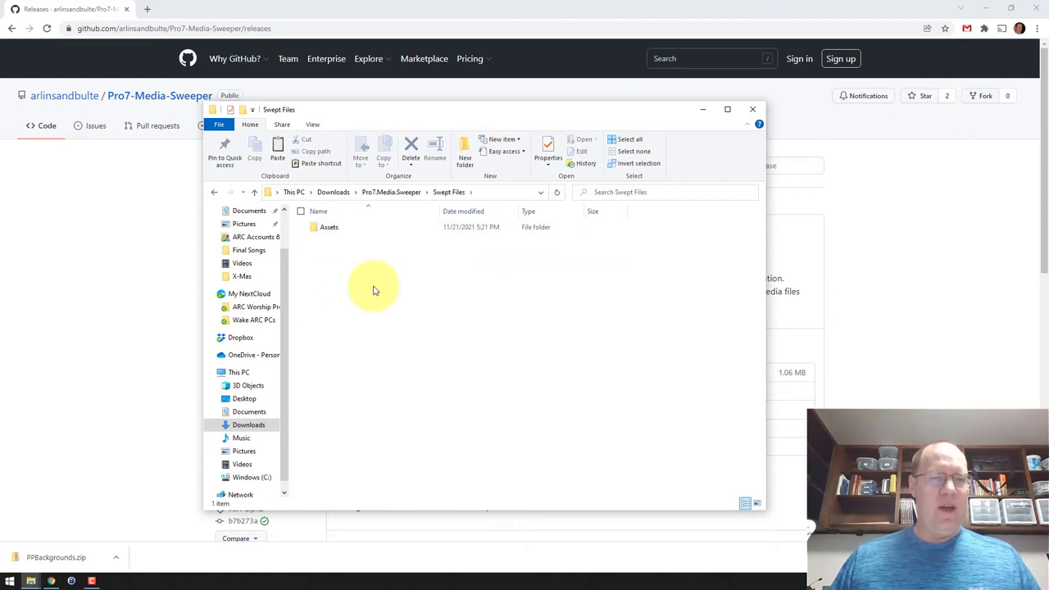
click(333, 230)
double_click(333, 230)
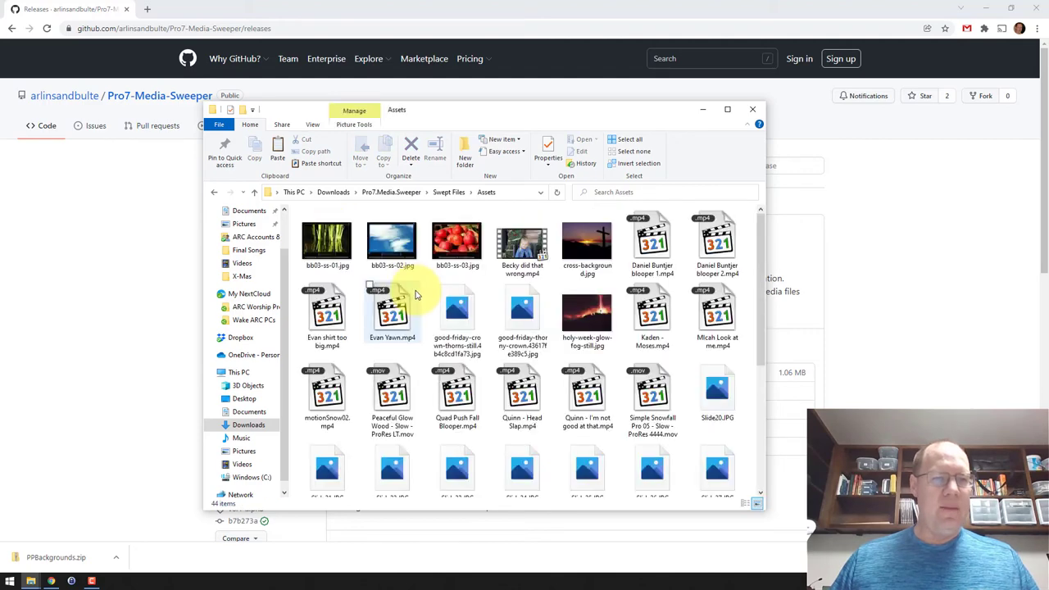
scroll(424, 336, down, 5)
scroll(425, 337, up, 5)
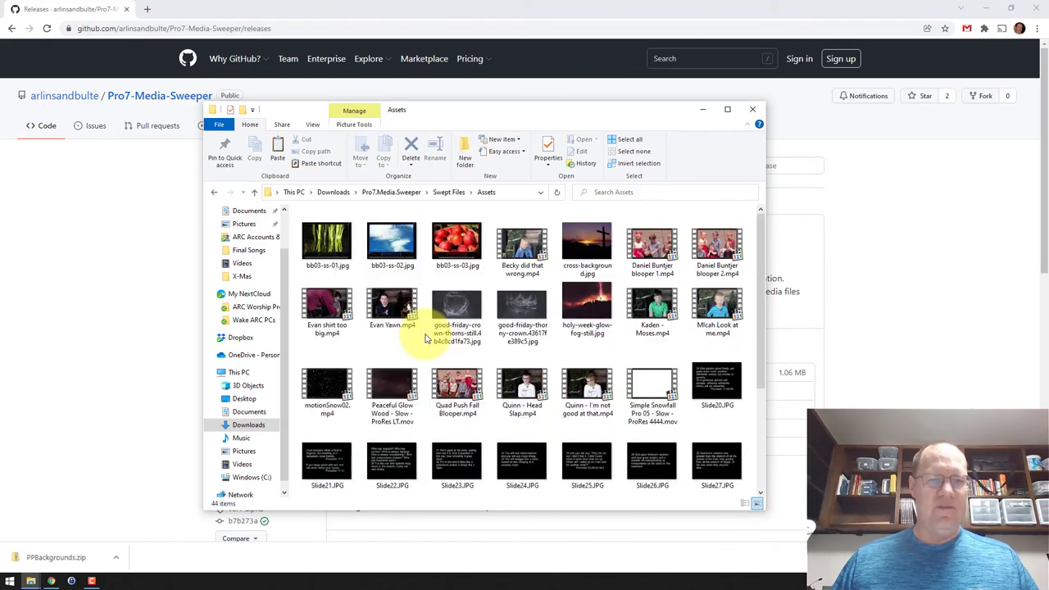
click(449, 192)
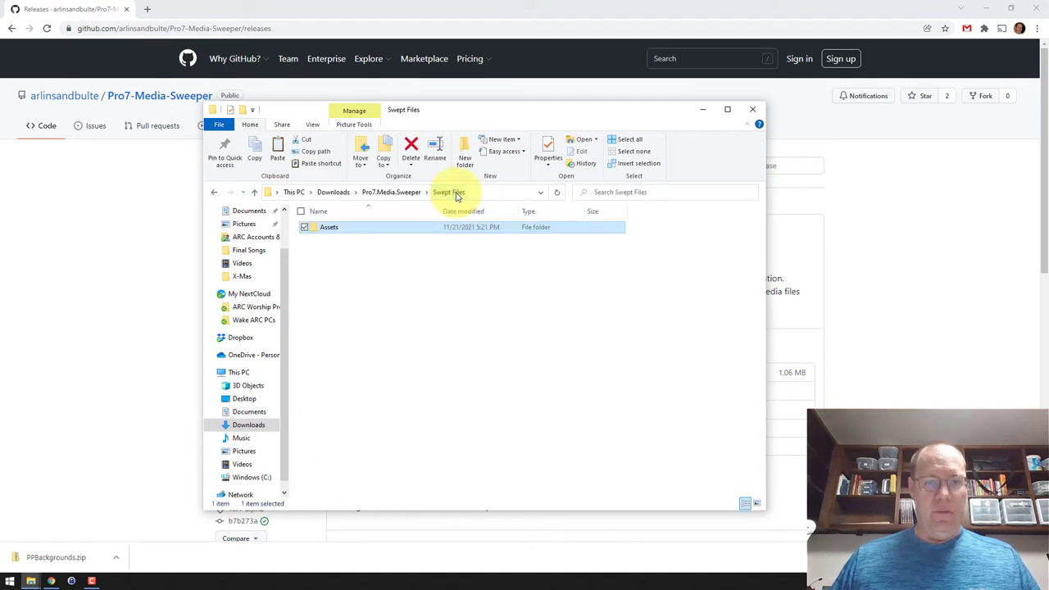
click(377, 286)
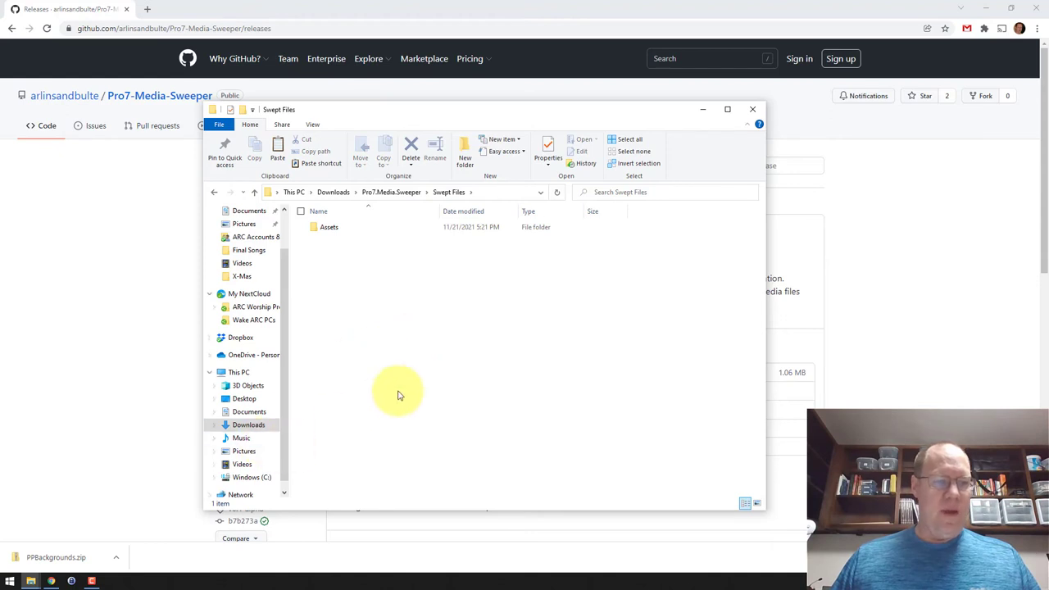
- Find ProPresenter with the search text "propre" and launch it again
click(9, 581)
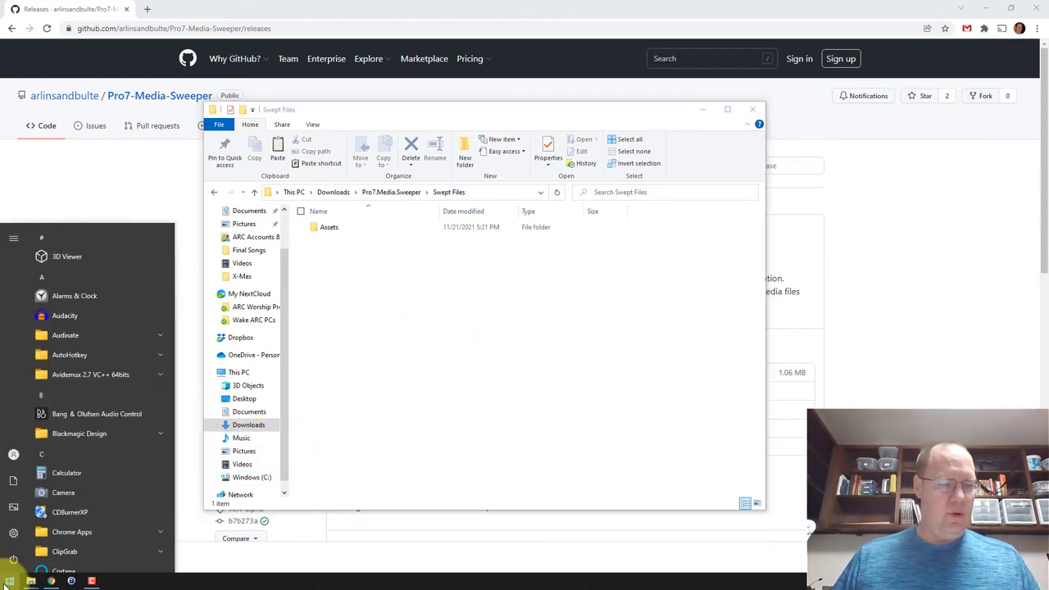
text(propre)
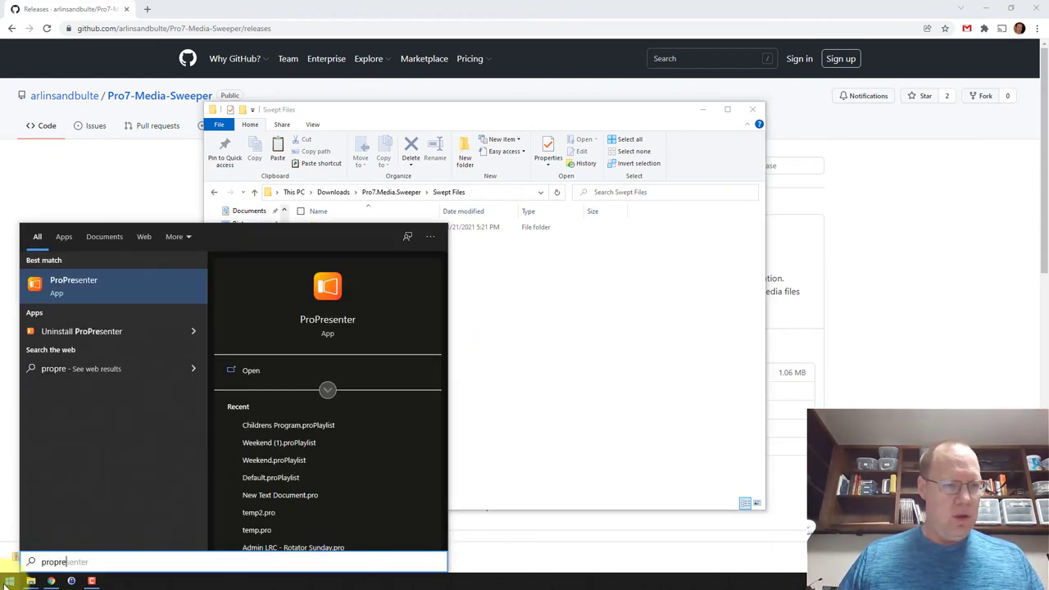
key(Return)
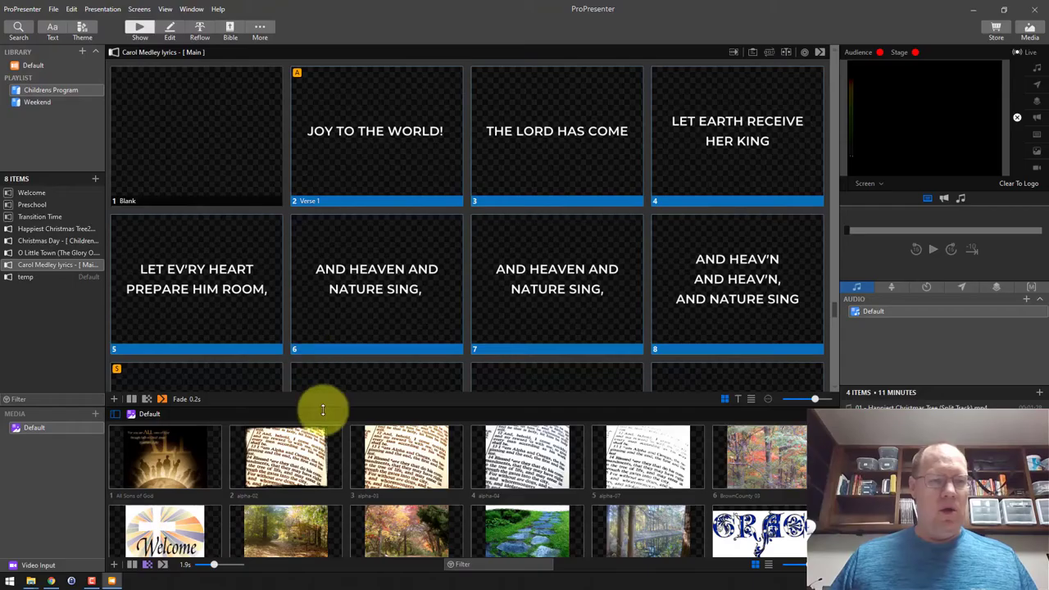
- Display the All Sons of God, alpha-02, alpha-03, alpha-04 and Pond images in turn to check that the remaining media still works
click(207, 436)
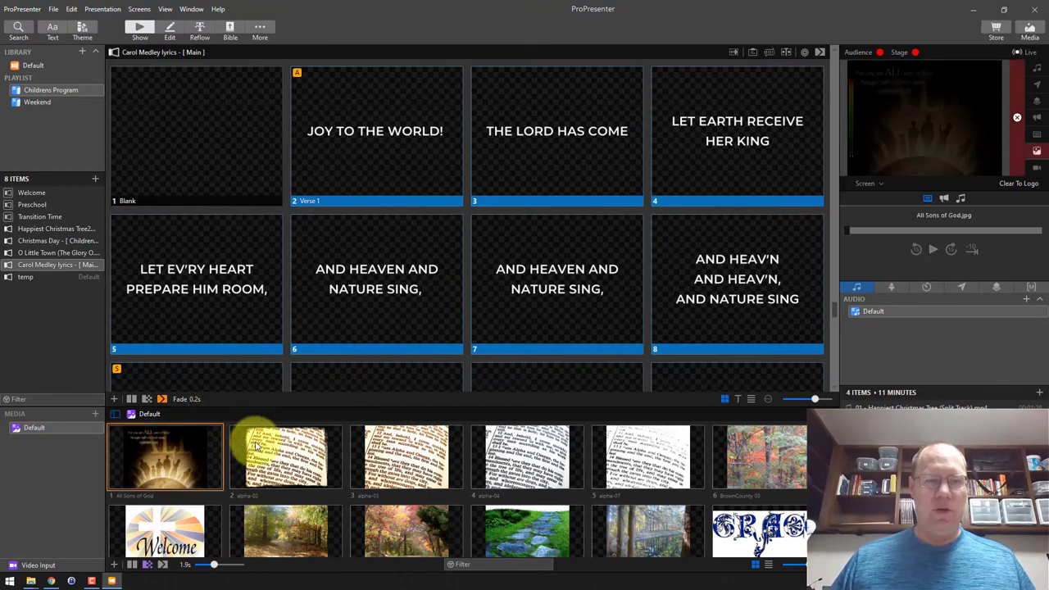
click(322, 458)
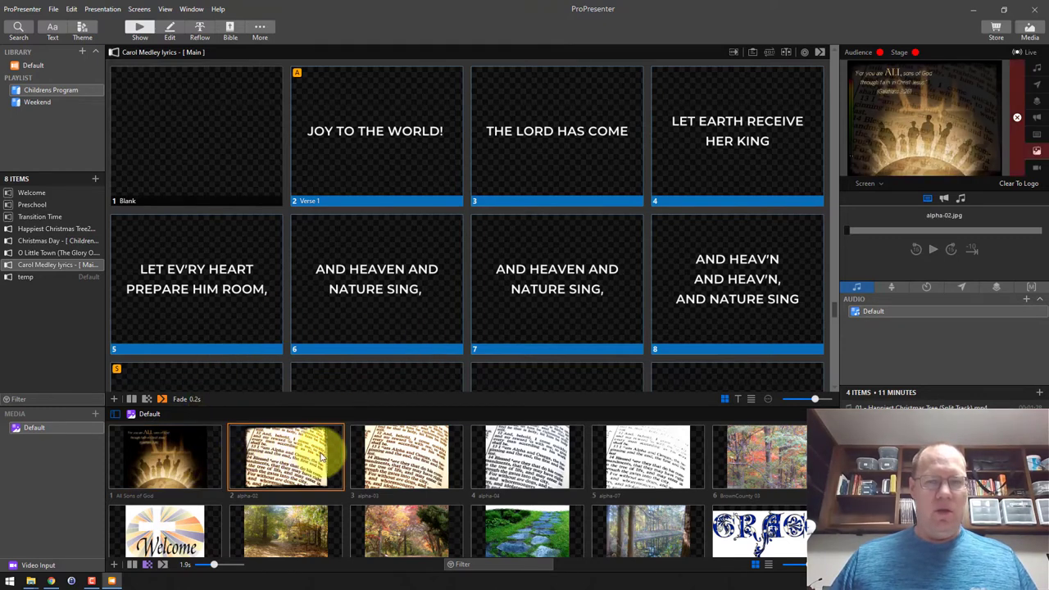
click(406, 442)
click(531, 465)
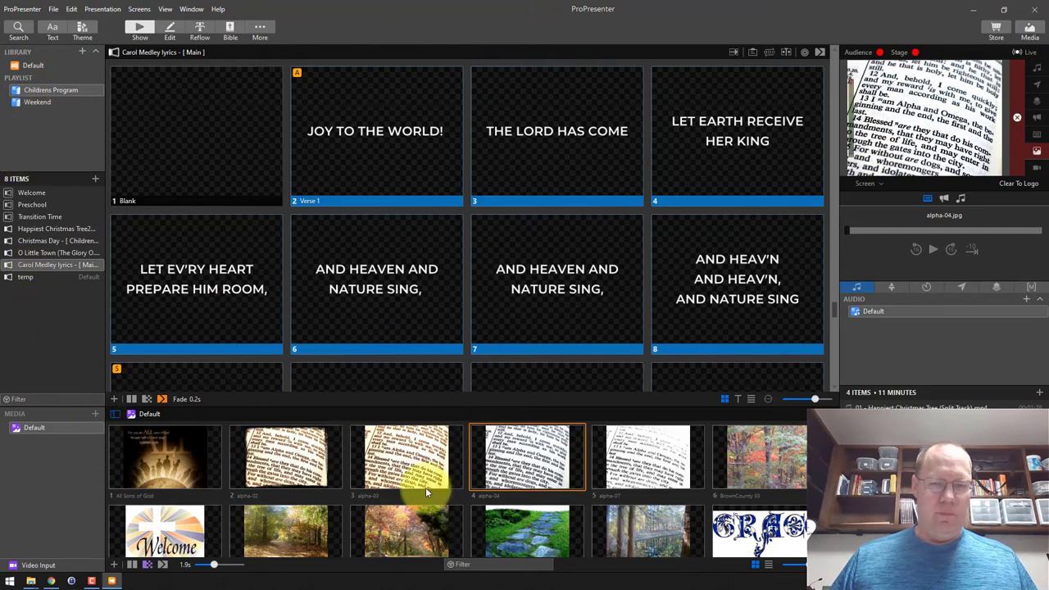
click(626, 531)
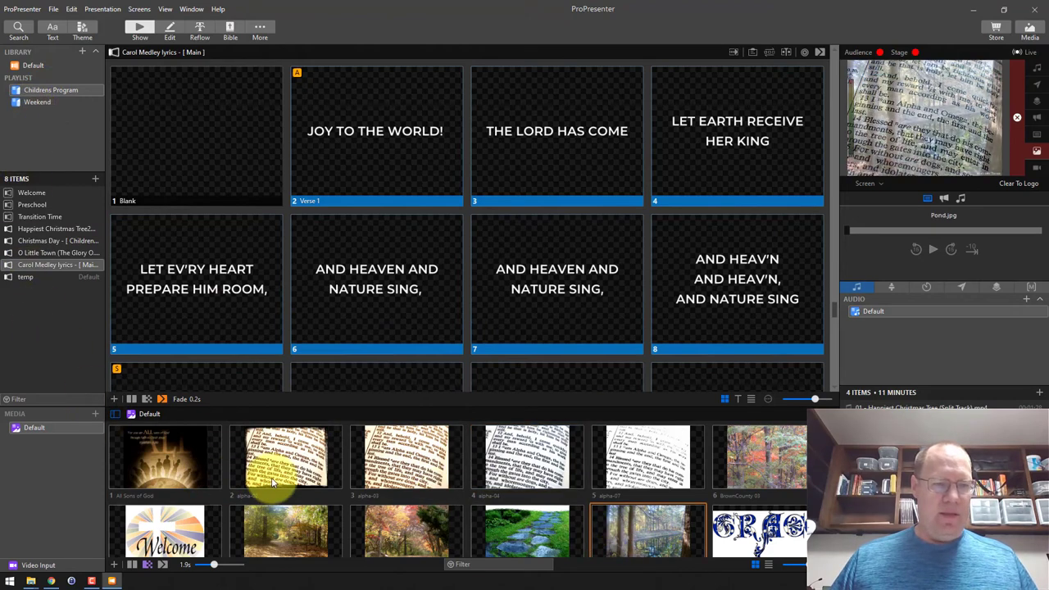
scroll(272, 476, down, 2)
scroll(274, 483, up, 2)
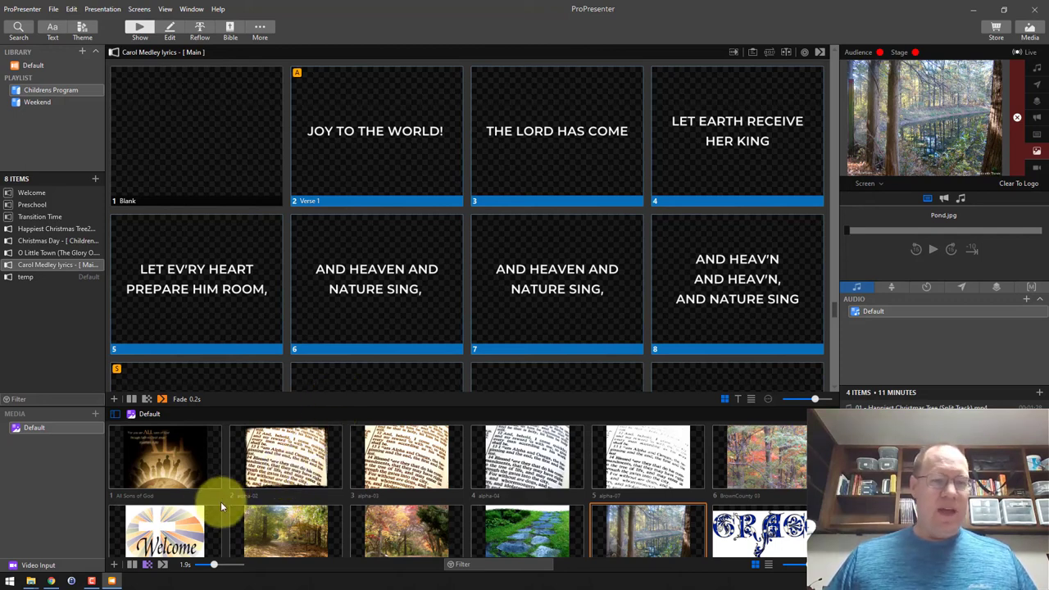
- Switch to the File Explorer window showing Swept Files and open its Assets subfolder again
mouse_move(30, 581)
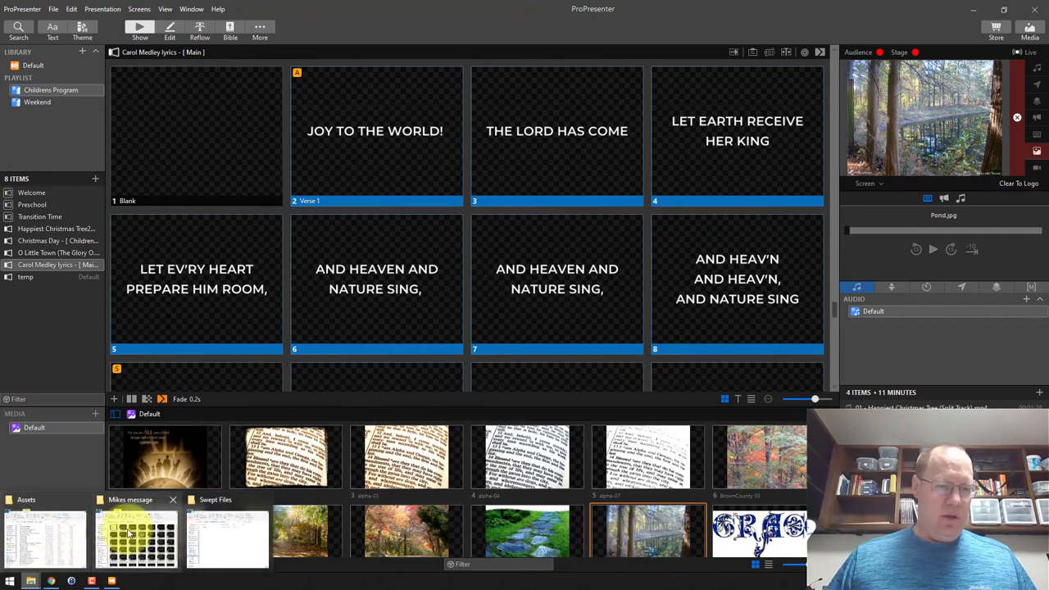
click(232, 534)
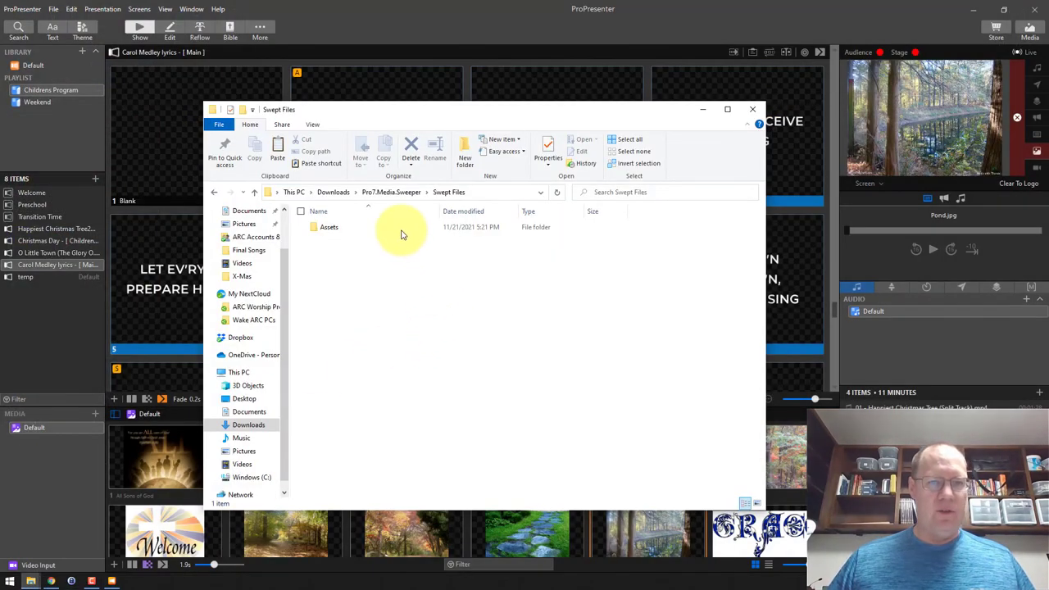
click(391, 191)
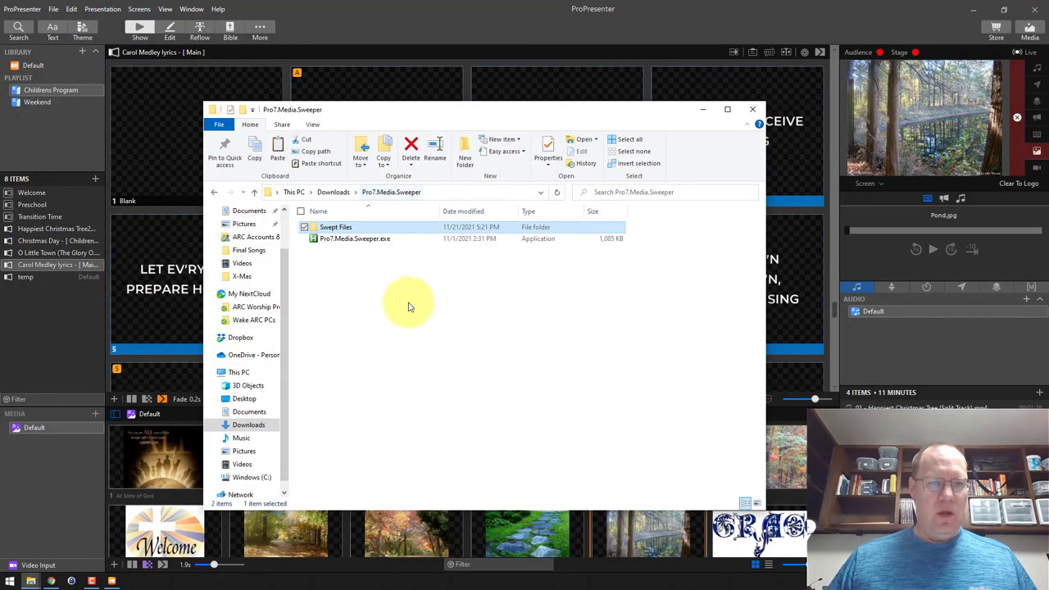
double_click(336, 228)
click(337, 231)
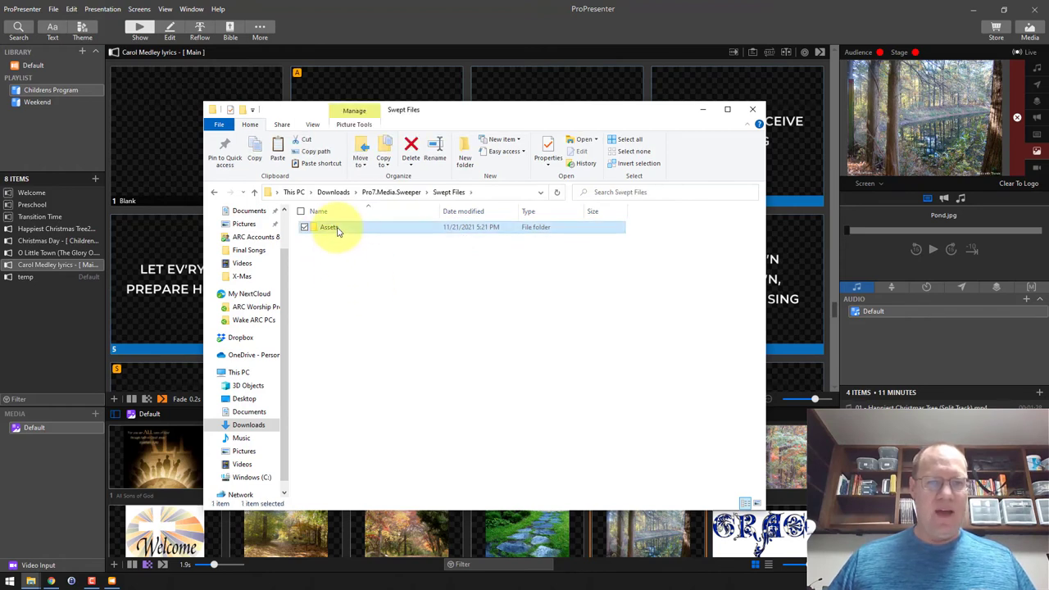
double_click(336, 230)
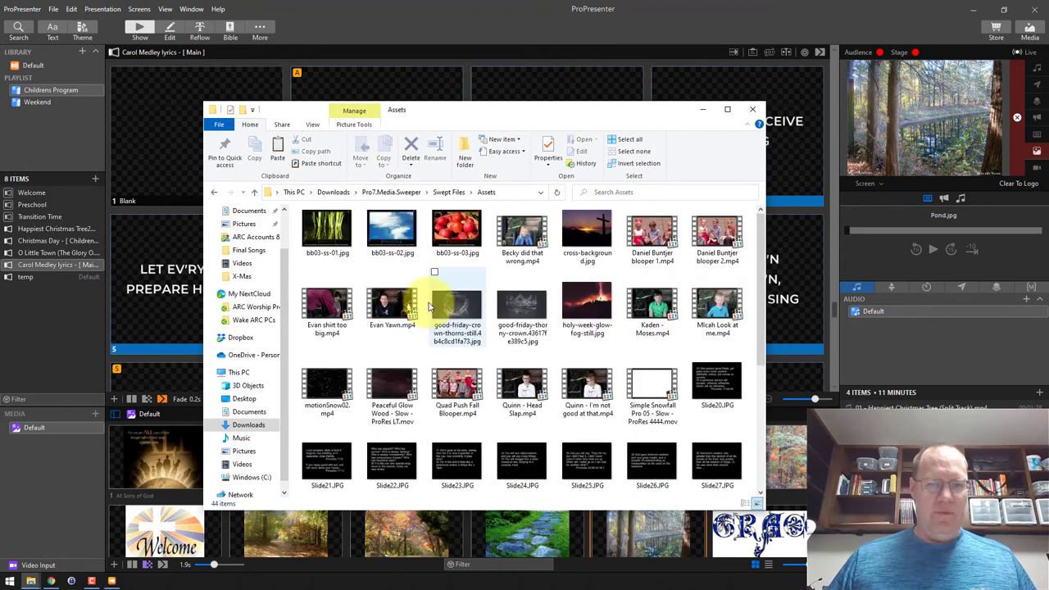
- Select all the swept media files in the Assets folder and look through the selection
click(394, 305)
key(ctrl+a)
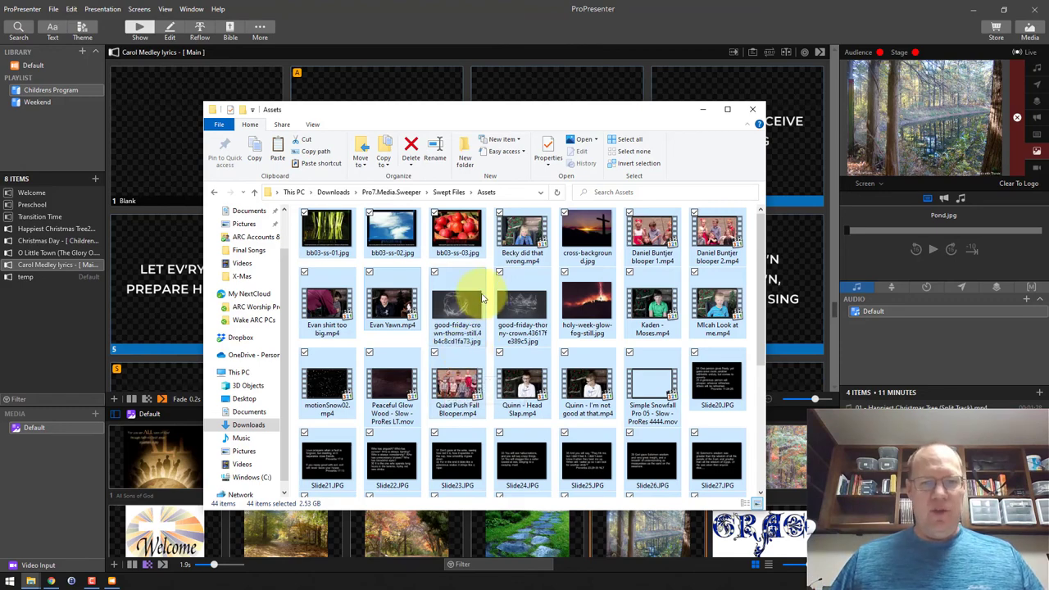
scroll(508, 374, down, 3)
scroll(508, 377, up, 3)
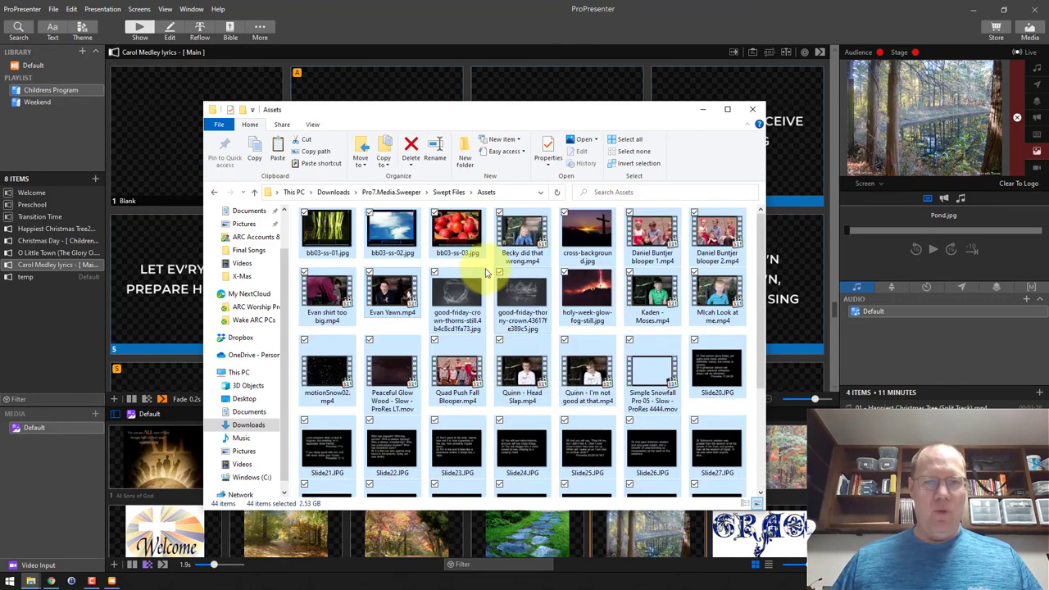
- Switch to ProPresenter and delete the All Sons of God media cue, removing only the cue and keeping its file on disk
click(154, 454)
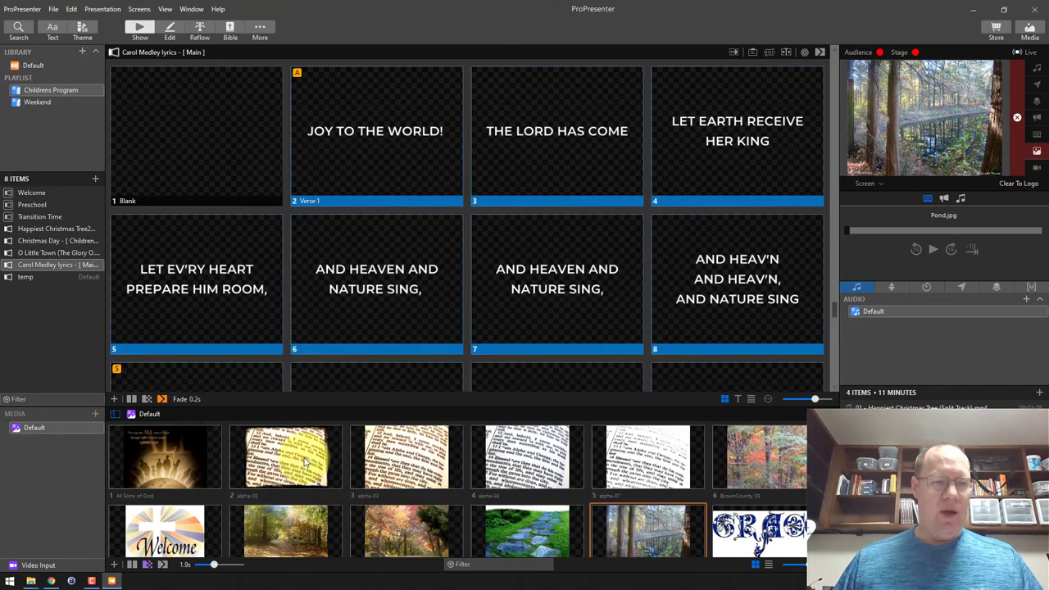
right_click(177, 454)
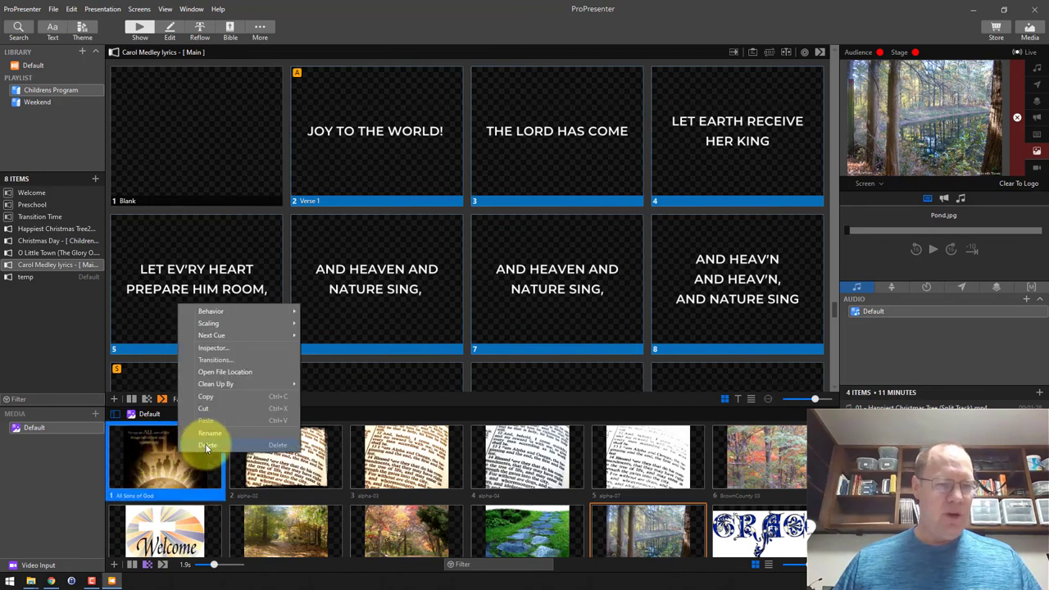
click(207, 445)
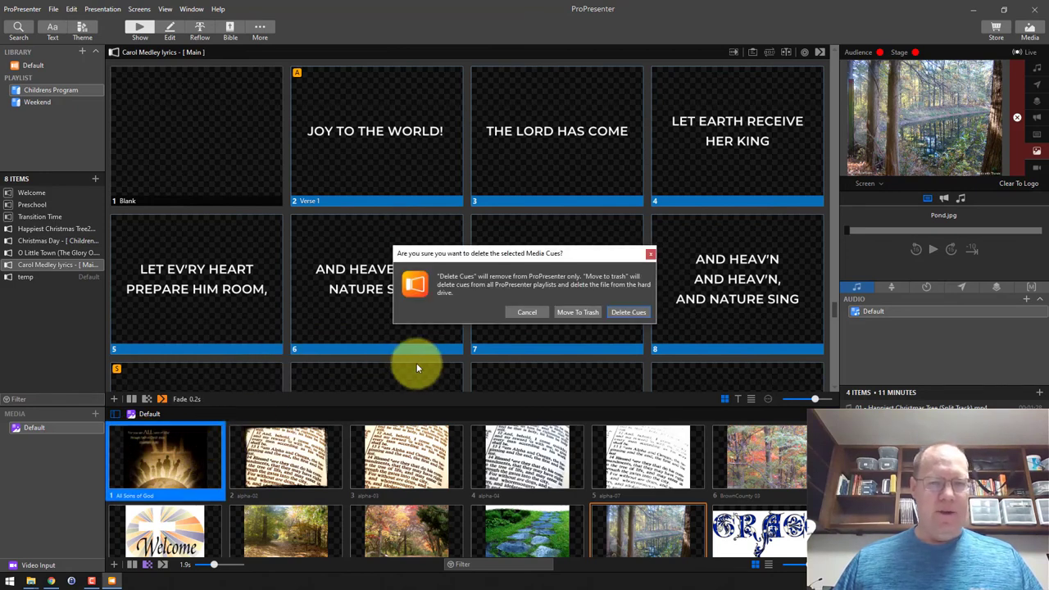
click(628, 312)
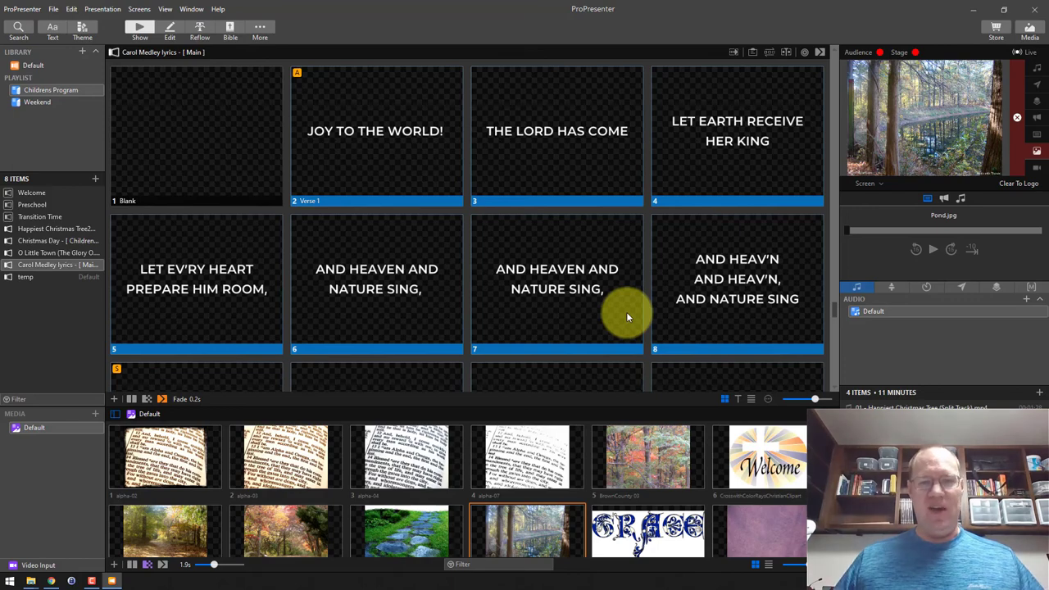
scroll(467, 461, down, 3)
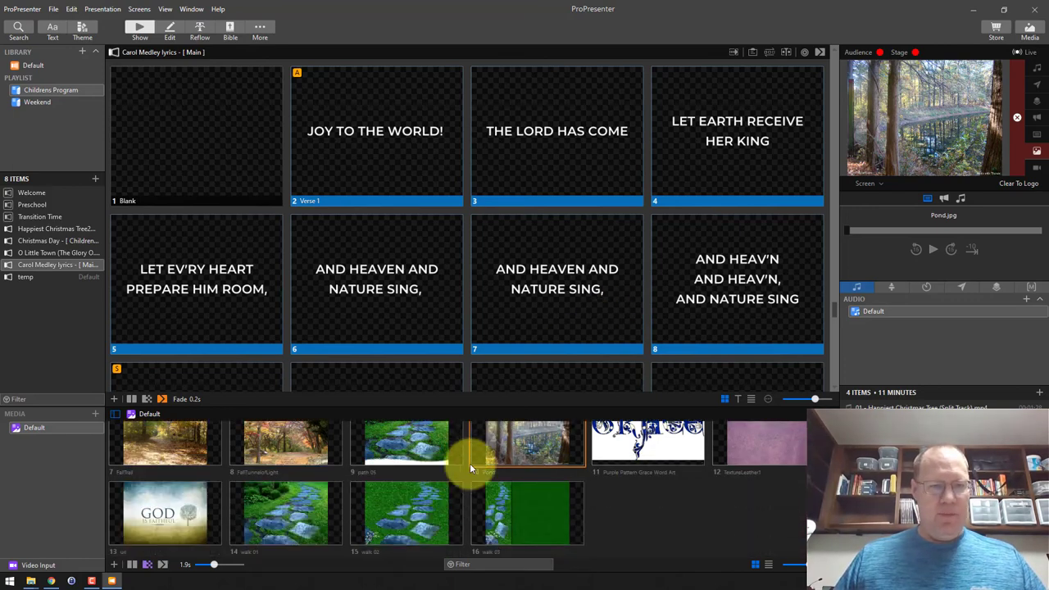
scroll(469, 463, up, 3)
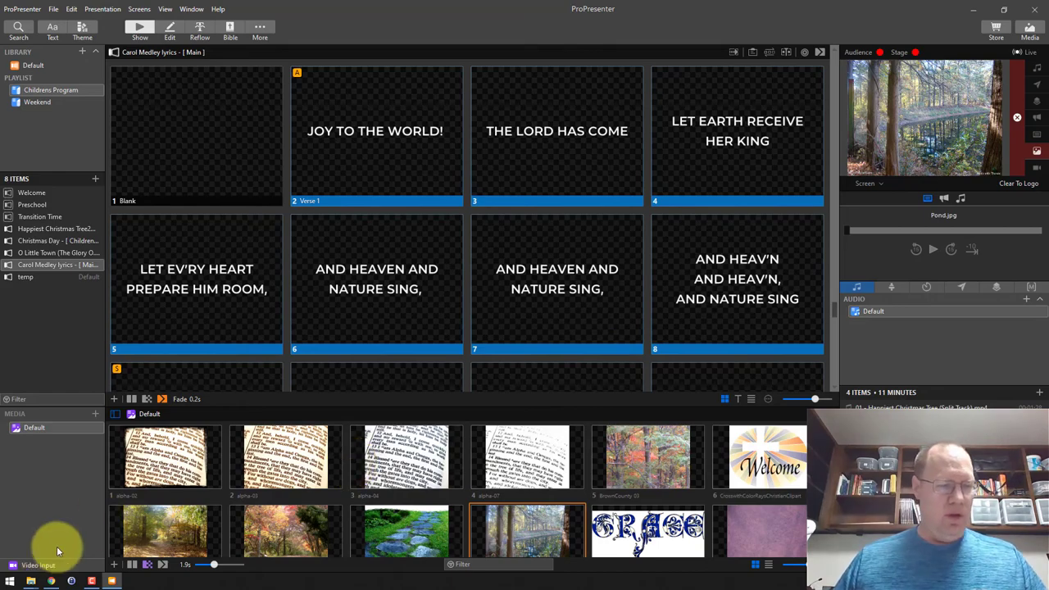
- Switch to the File Explorer window showing the swept Assets and delete the Swept Files folder from the Pro7.Media.Sweeper folder
mouse_move(30, 578)
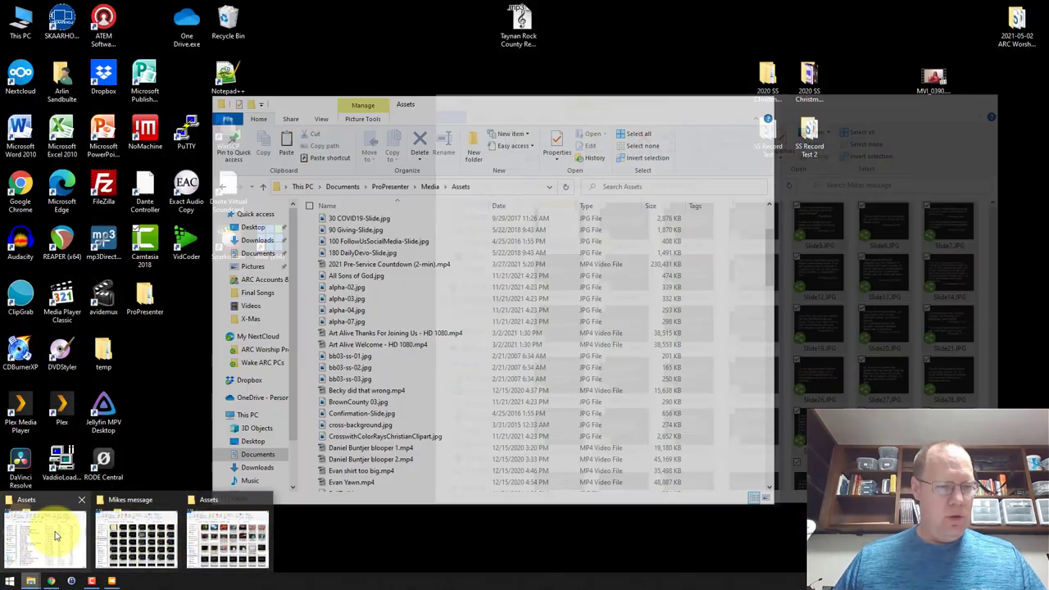
mouse_move(133, 541)
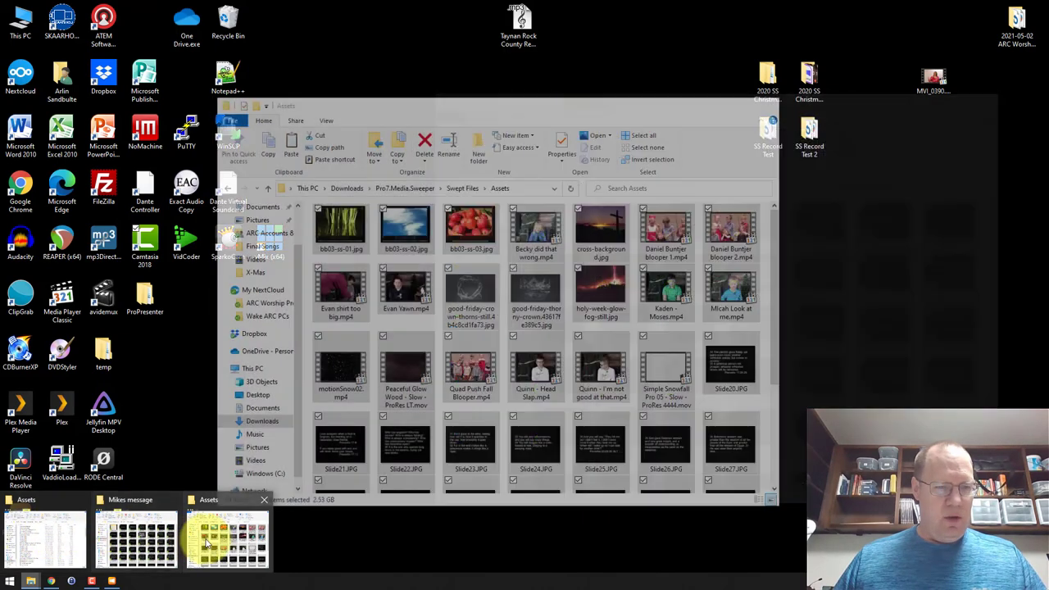
click(228, 537)
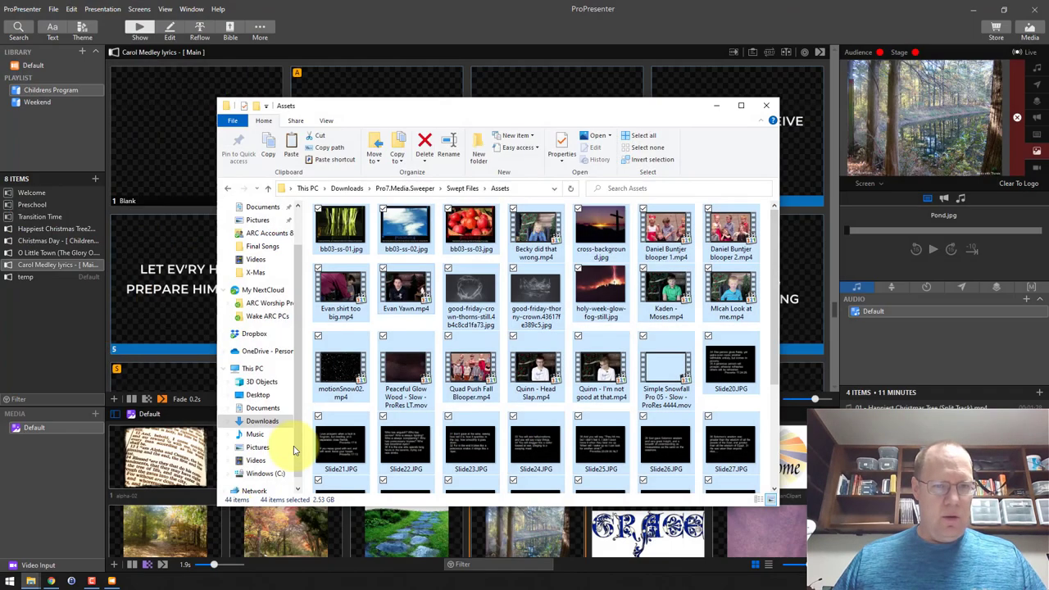
click(461, 188)
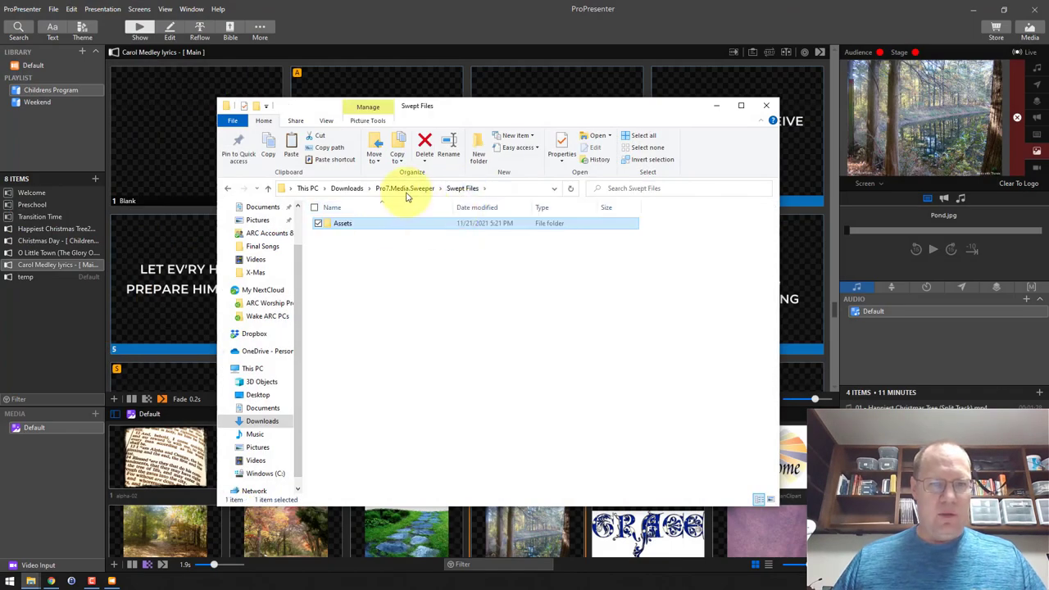
click(405, 187)
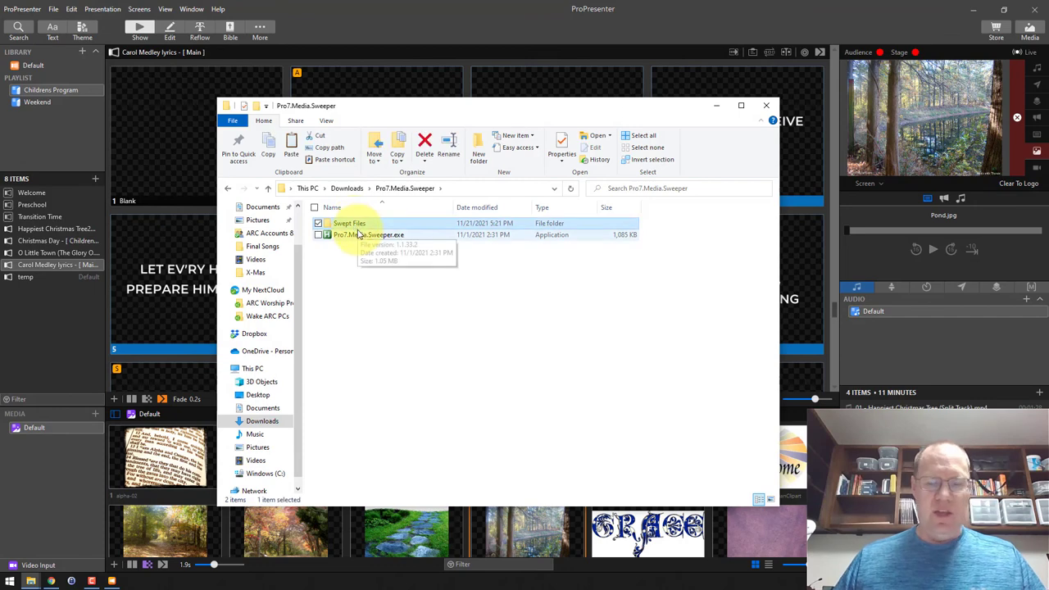
key(Delete)
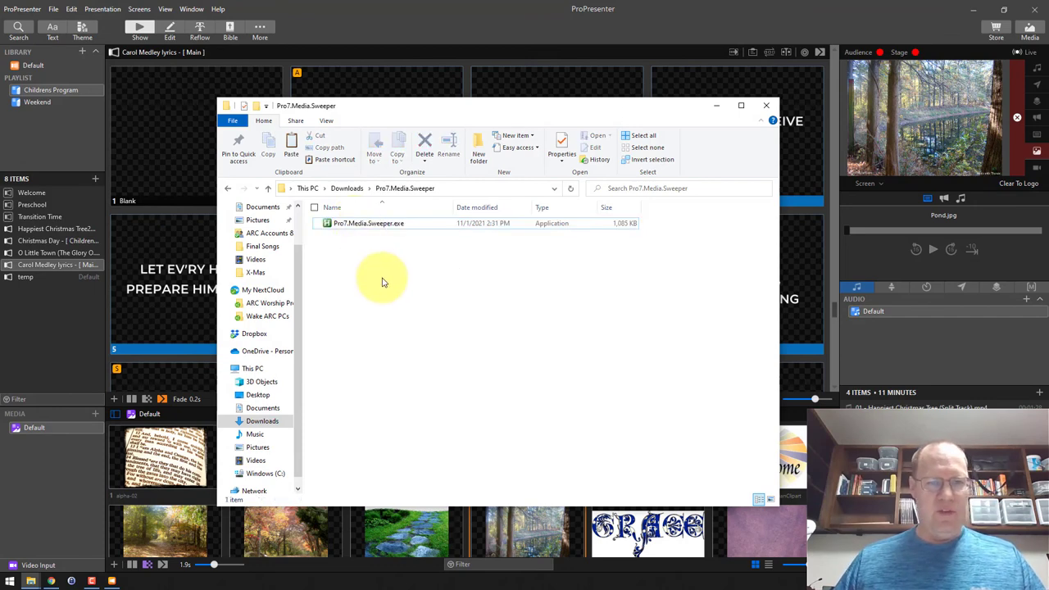
- Run Pro7.Media.Sweeper.exe again, accepting its warning, on the default Pro7 media folder with subdirectories included
double_click(364, 226)
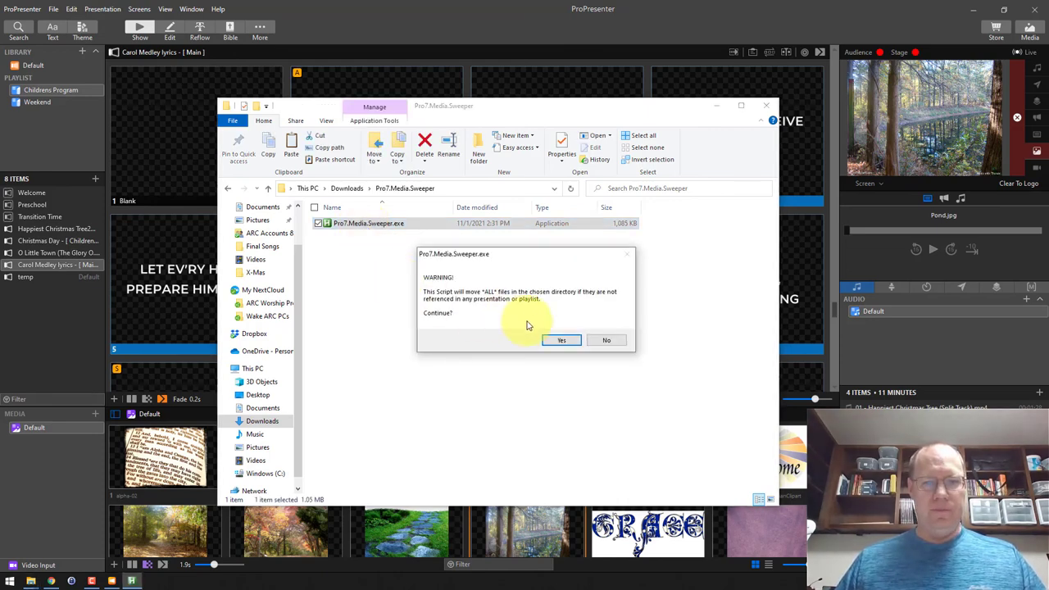
click(562, 341)
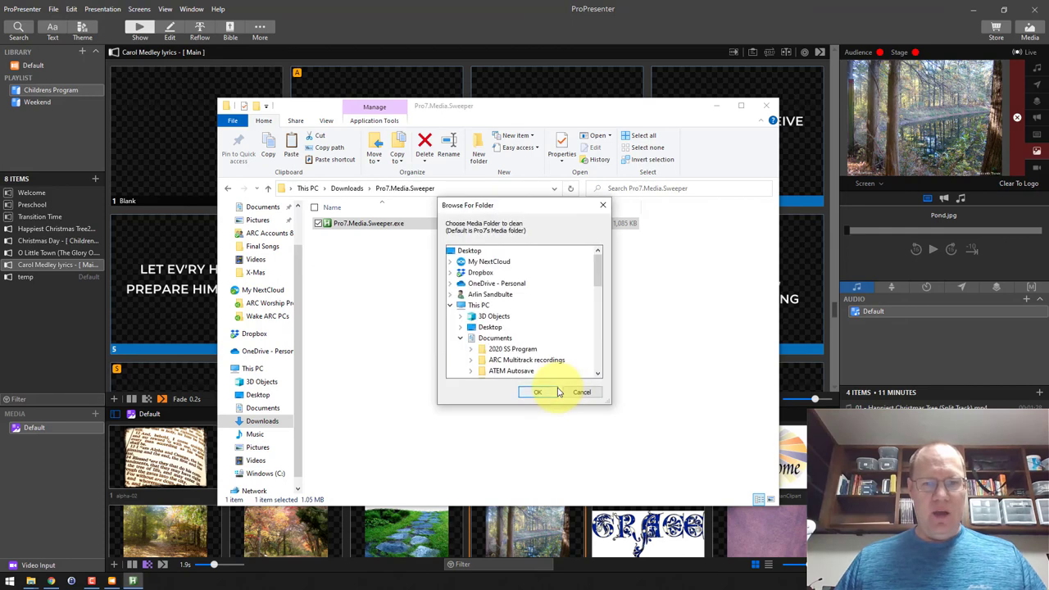
mouse_move(592, 270)
mouse_down()
mouse_move(599, 307)
mouse_move(598, 262)
mouse_up()
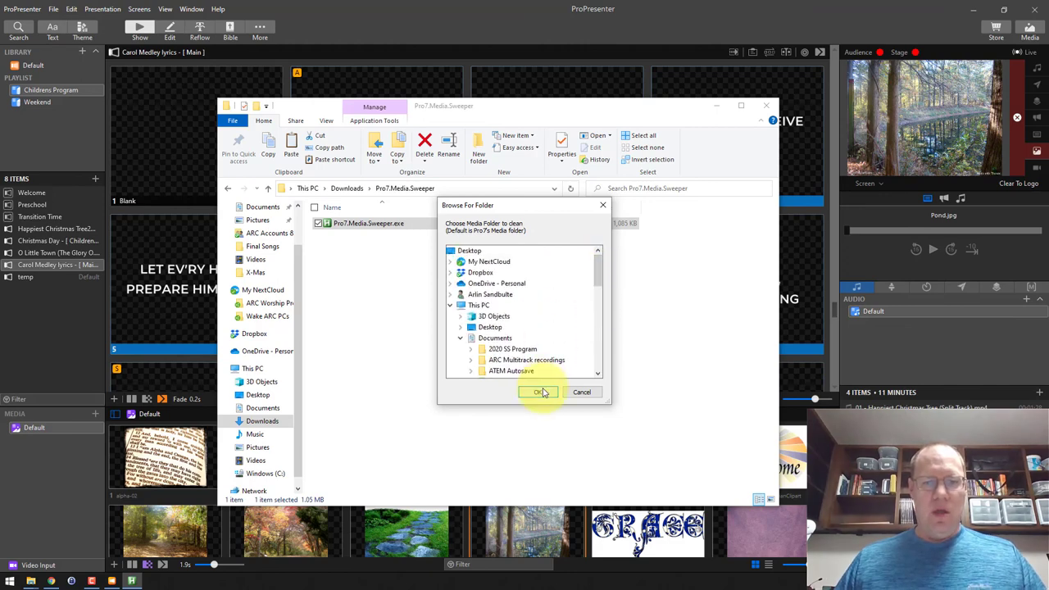
click(544, 390)
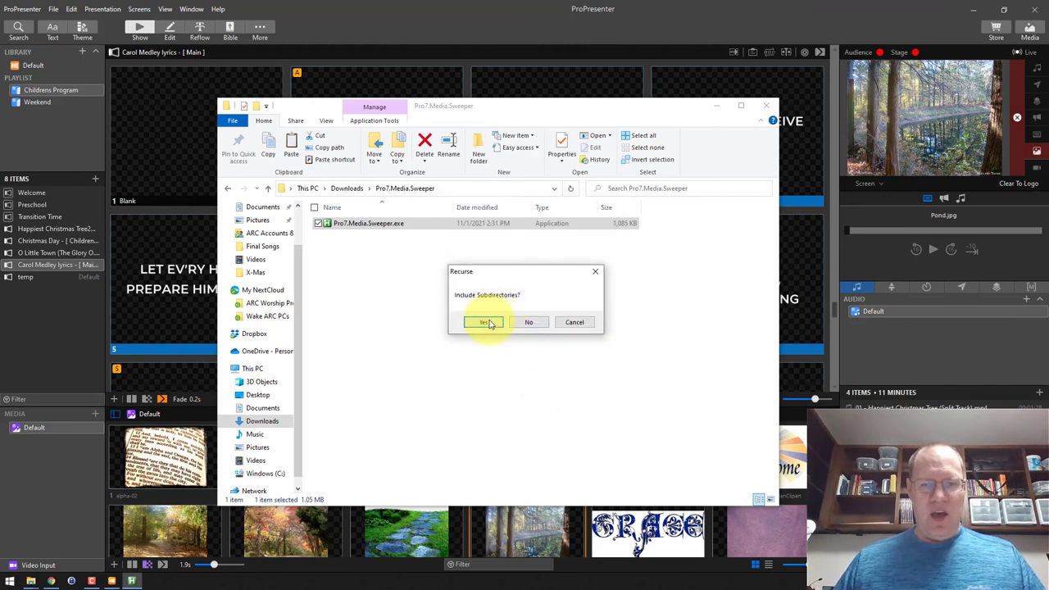
click(485, 322)
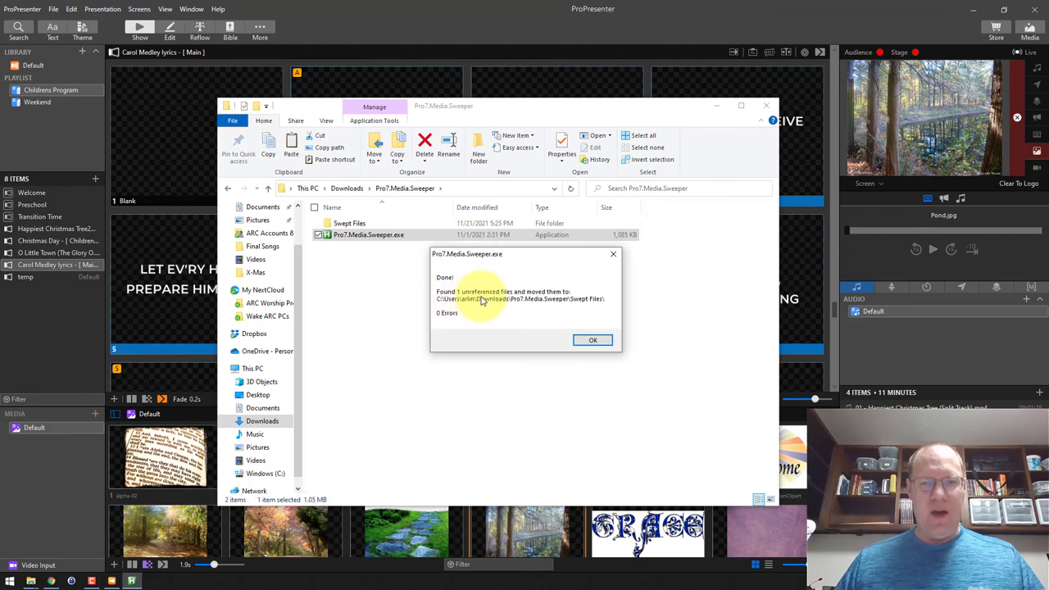
click(592, 341)
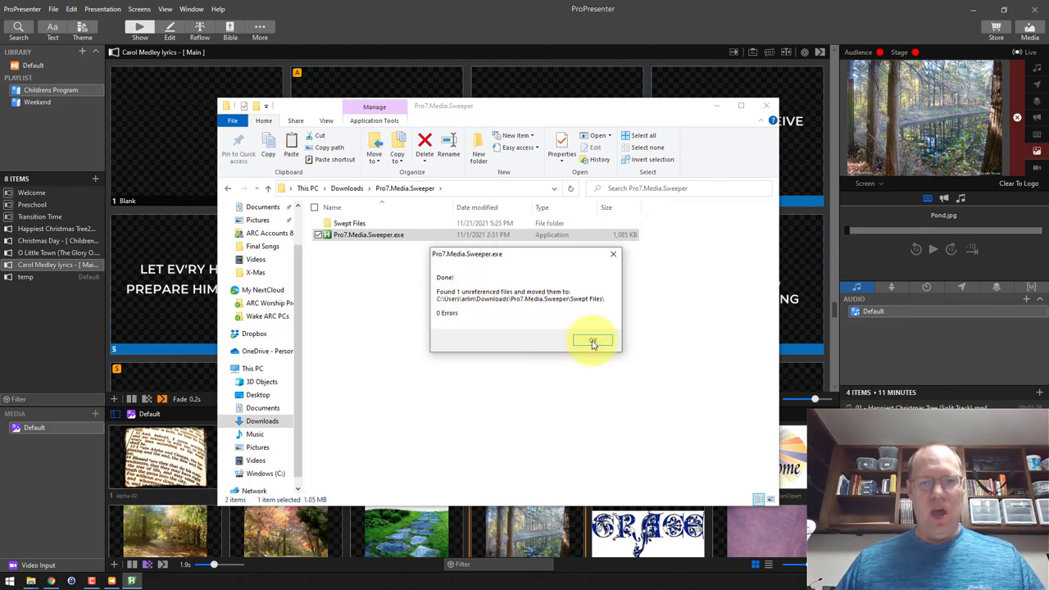
- Open the new Swept Files folder and its Assets subfolder to check which media was moved
double_click(358, 227)
double_click(352, 229)
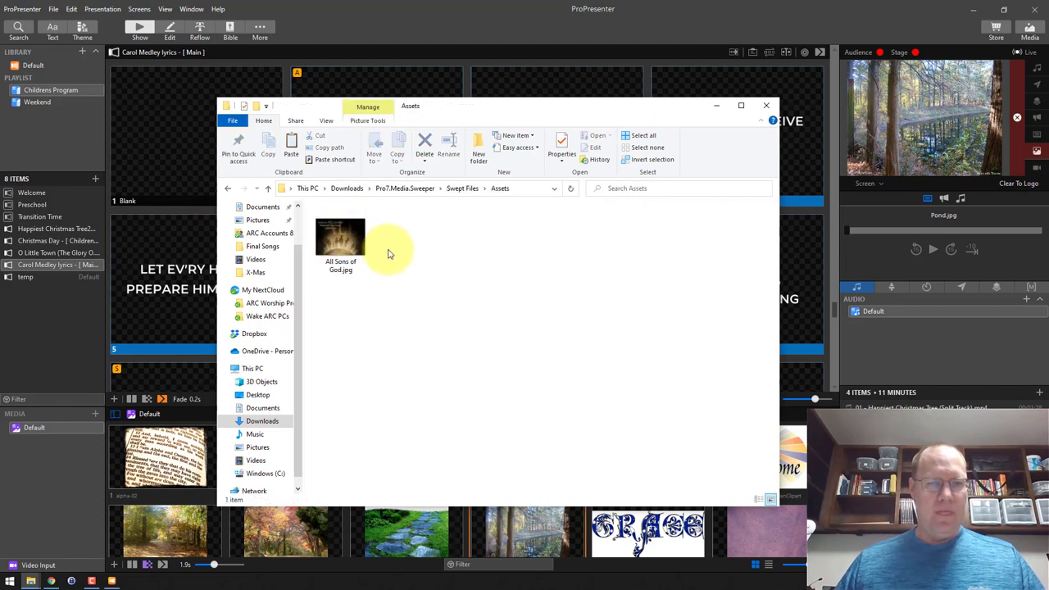